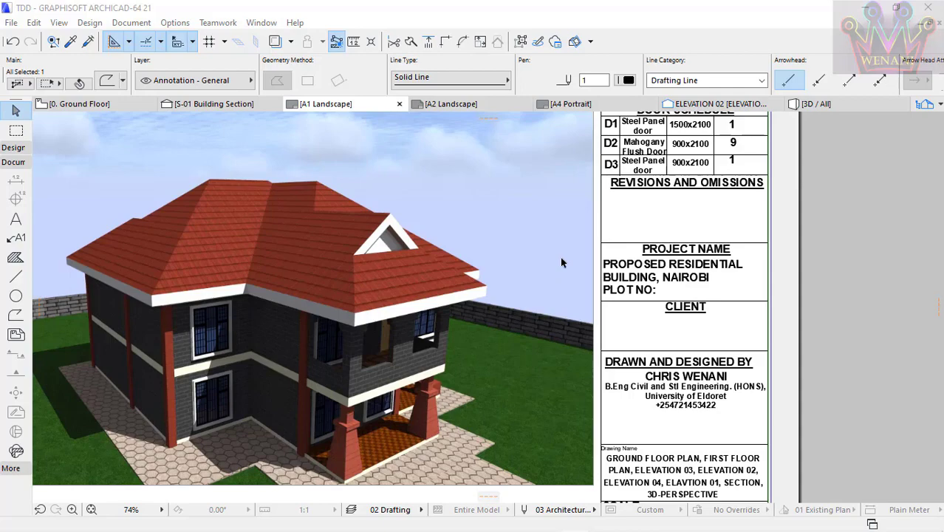
# Scroll through the A1 Landscape layout to review its elevations, floor plans, 3D perspective and title block
pyautogui.scroll(-5, 708, 266)
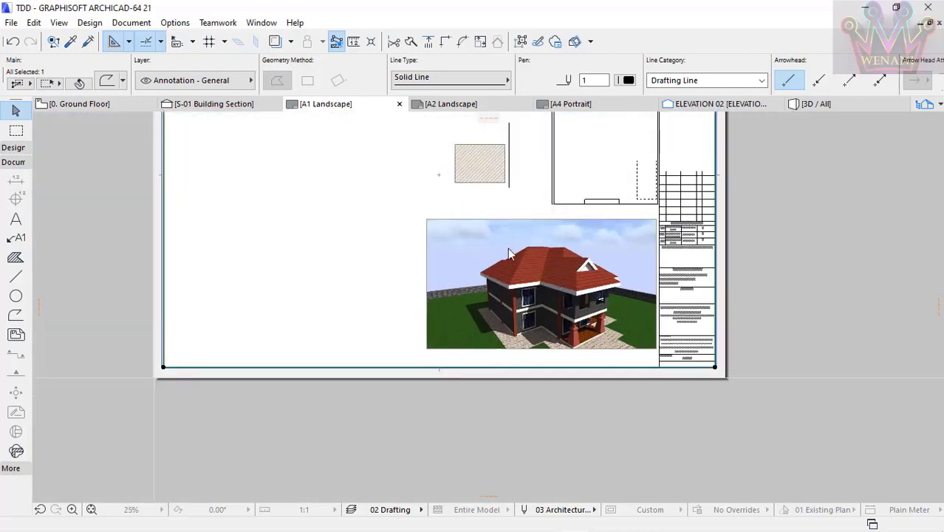
pyautogui.scroll(-2, 379, 344)
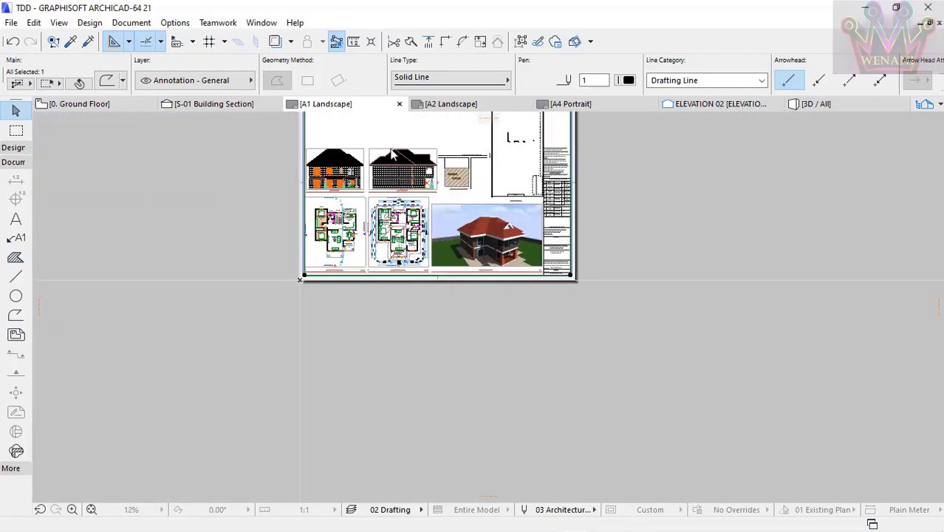
pyautogui.scroll(3, 362, 192)
pyautogui.scroll(-1, 373, 307)
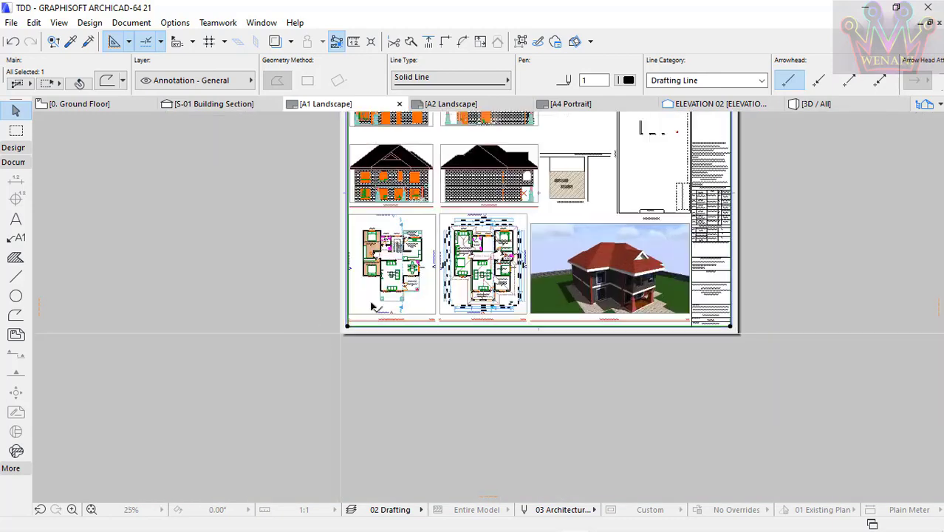
pyautogui.scroll(3, 373, 306)
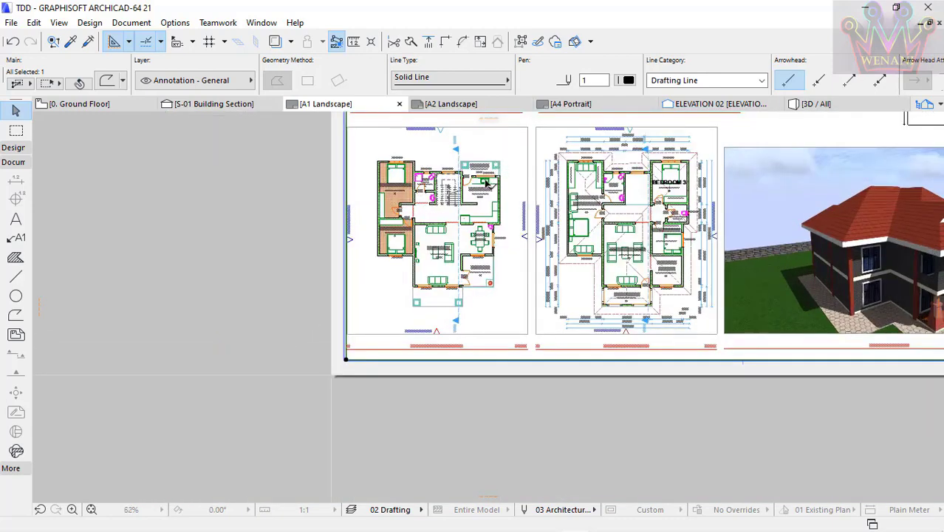
pyautogui.scroll(2, 486, 183)
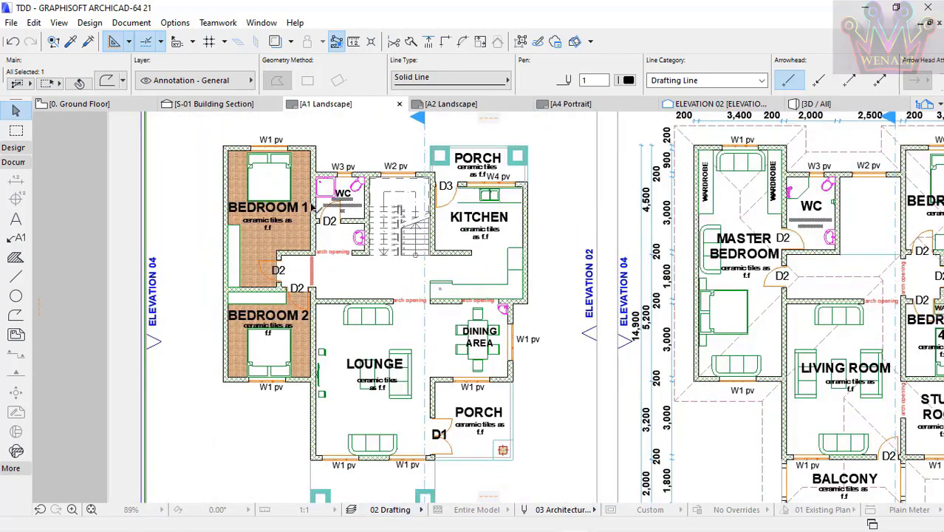
pyautogui.scroll(-2, 319, 238)
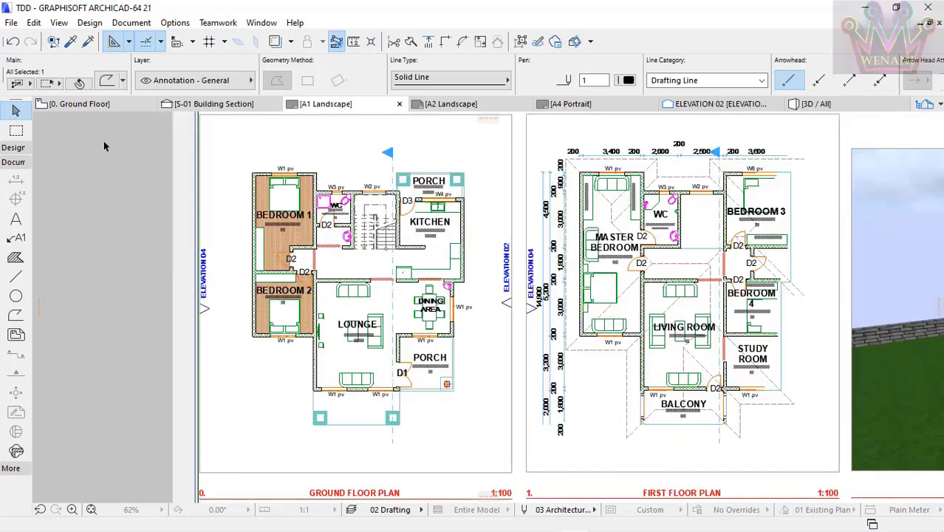
pyautogui.click(102, 108)
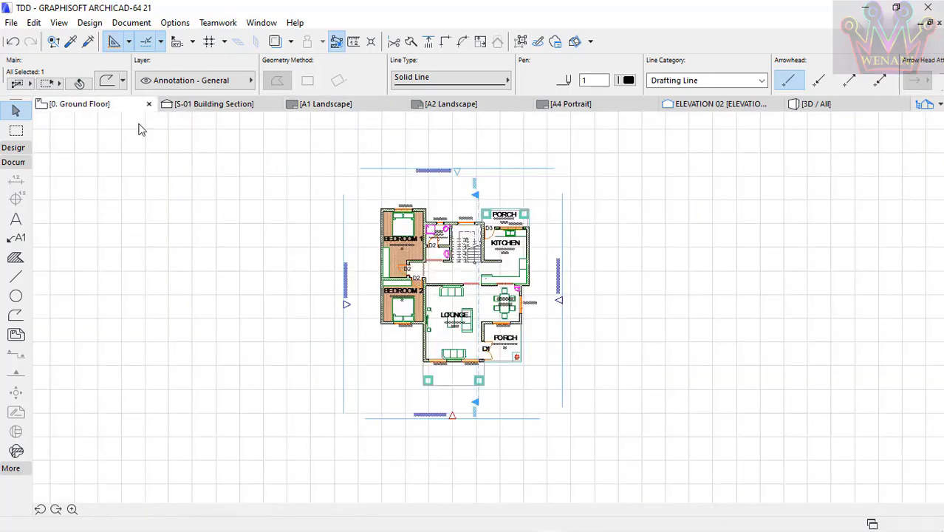
pyautogui.scroll(5, 470, 219)
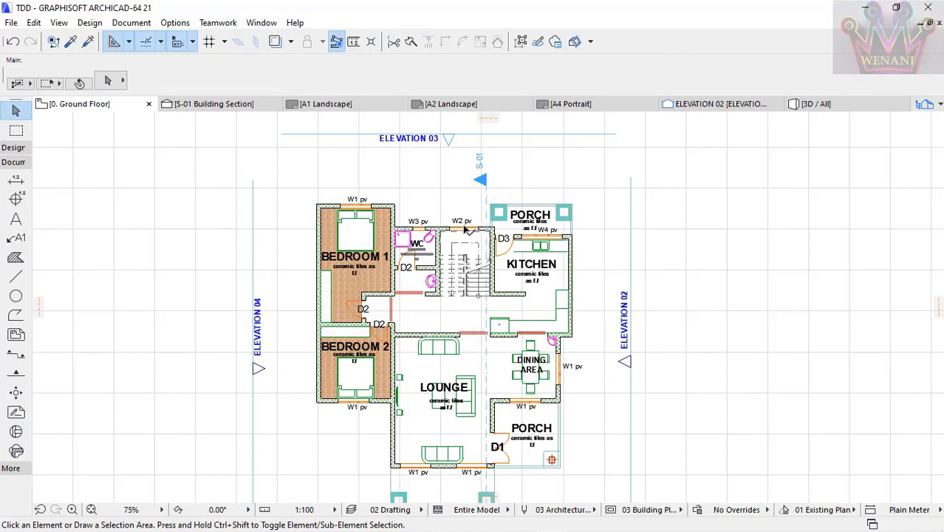
pyautogui.scroll(-4, 221, 158)
pyautogui.scroll(5, 259, 288)
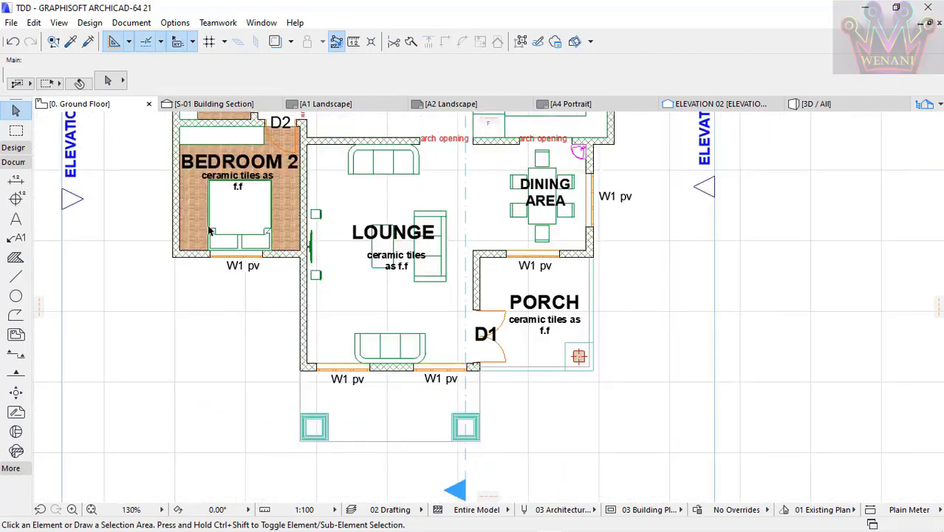
# Select the Dimension tool from the Toolbox's Documentation tools group
pyautogui.click(14, 182)
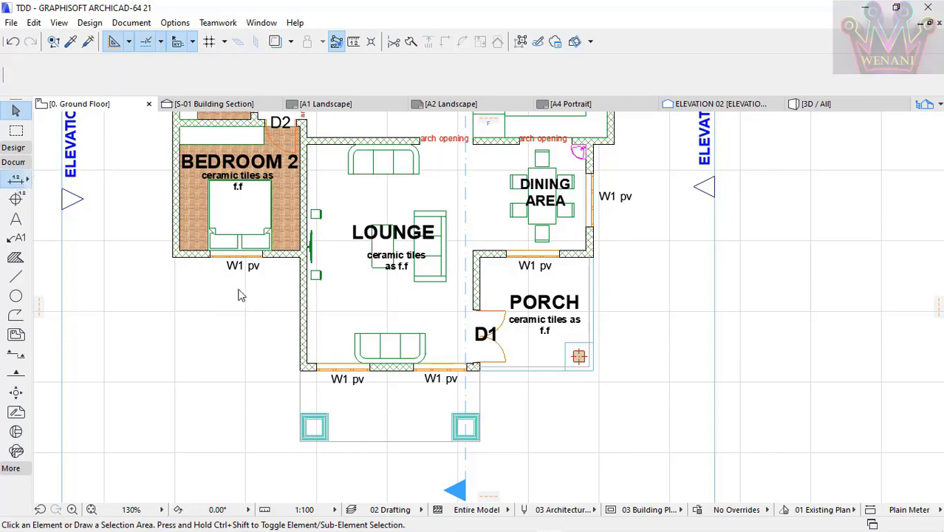
pyautogui.click(14, 164)
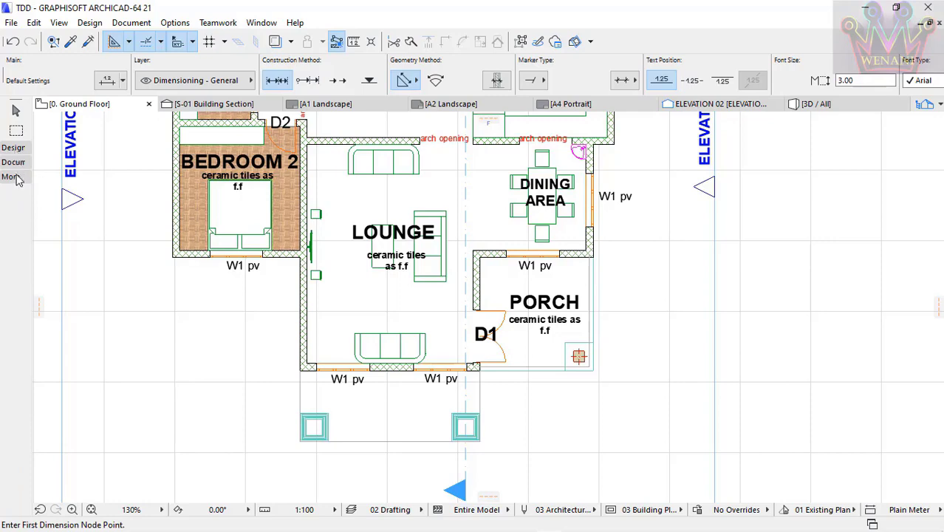
pyautogui.click(13, 163)
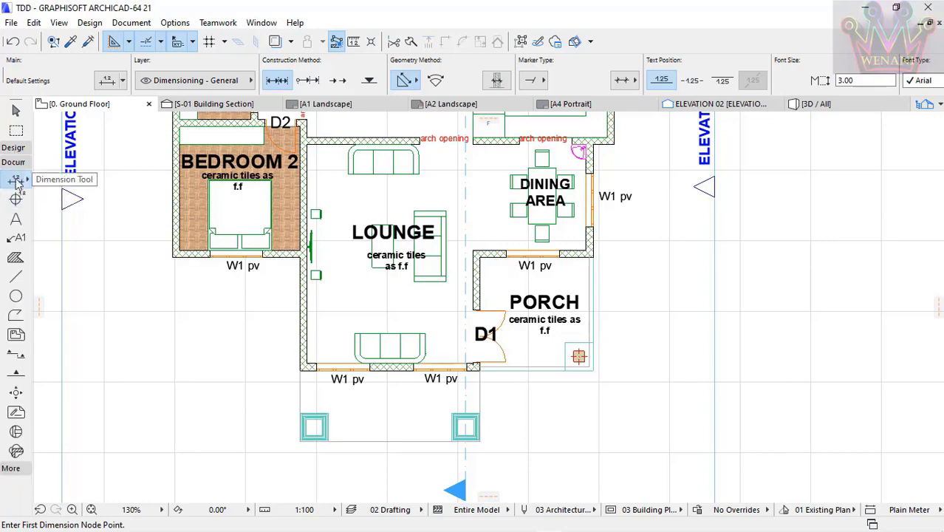
pyautogui.scroll(3, 193, 257)
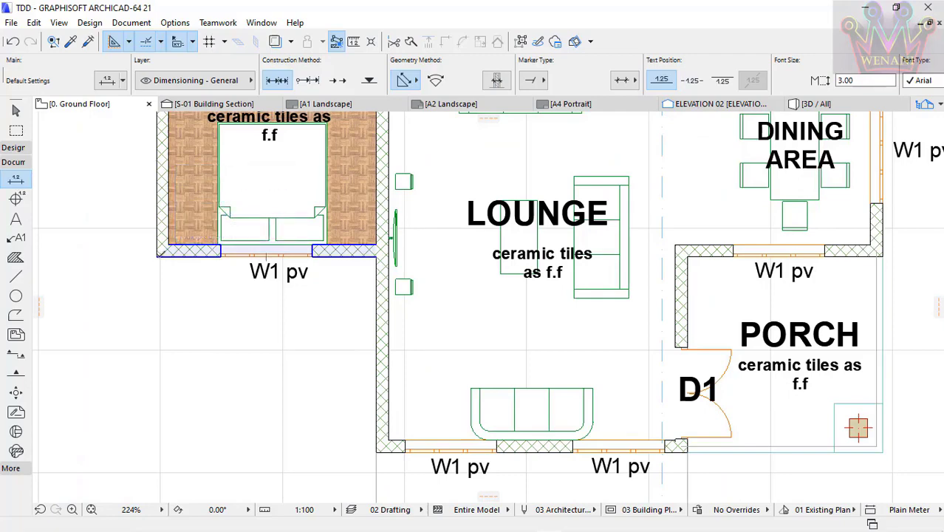
# Dimension the building's 12.500 overall width from the Bedroom 2 wall corner, placing the line below the plan
pyautogui.click(160, 249)
pyautogui.scroll(-5, 186, 295)
pyautogui.scroll(5, 349, 329)
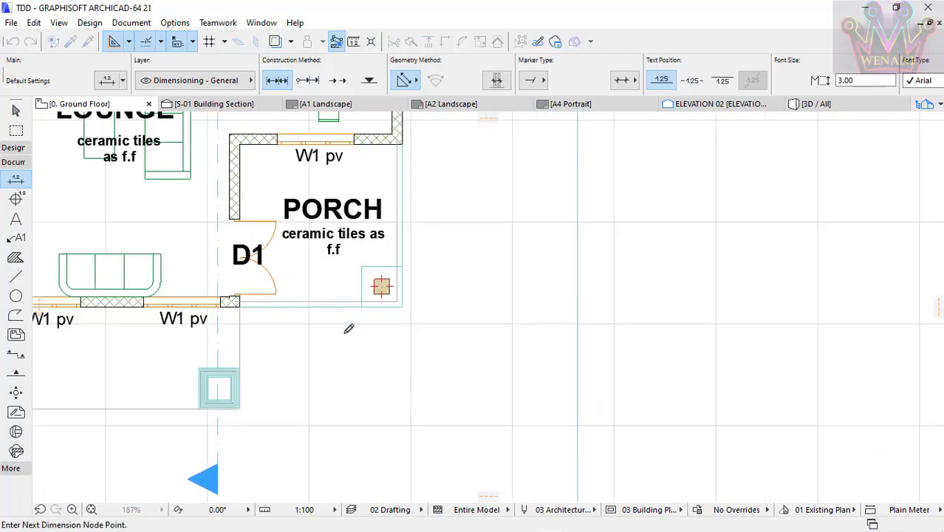
pyautogui.scroll(-2, 366, 296)
pyautogui.scroll(2, 391, 147)
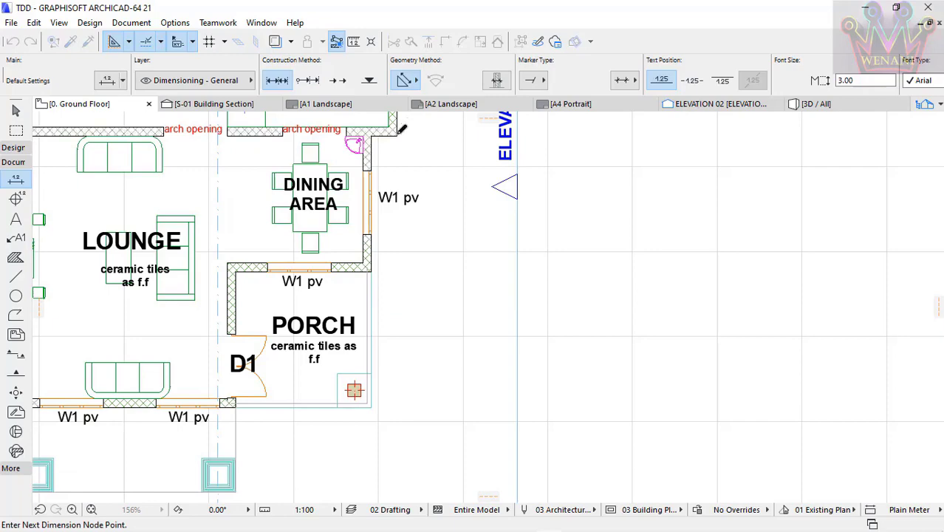
pyautogui.rightClick(437, 135)
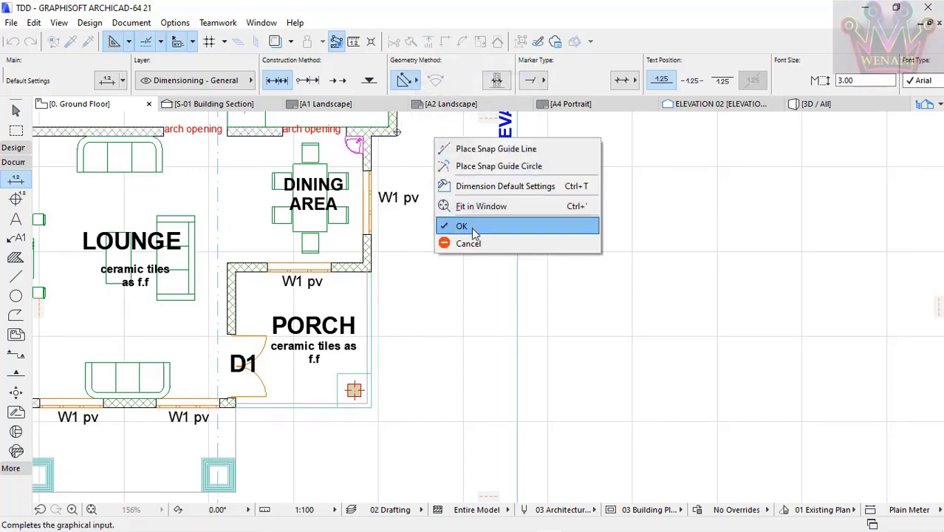
pyautogui.click(462, 226)
pyautogui.scroll(-4, 487, 186)
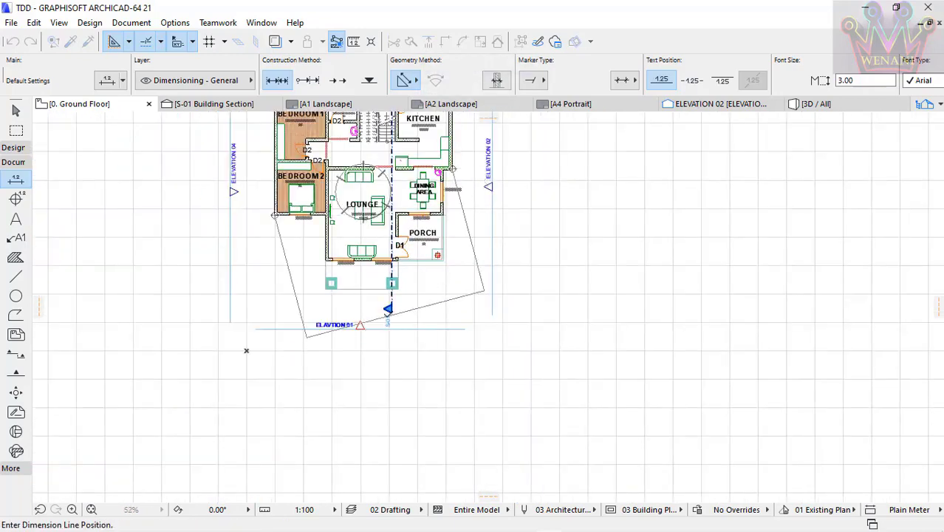
pyautogui.scroll(3, 358, 311)
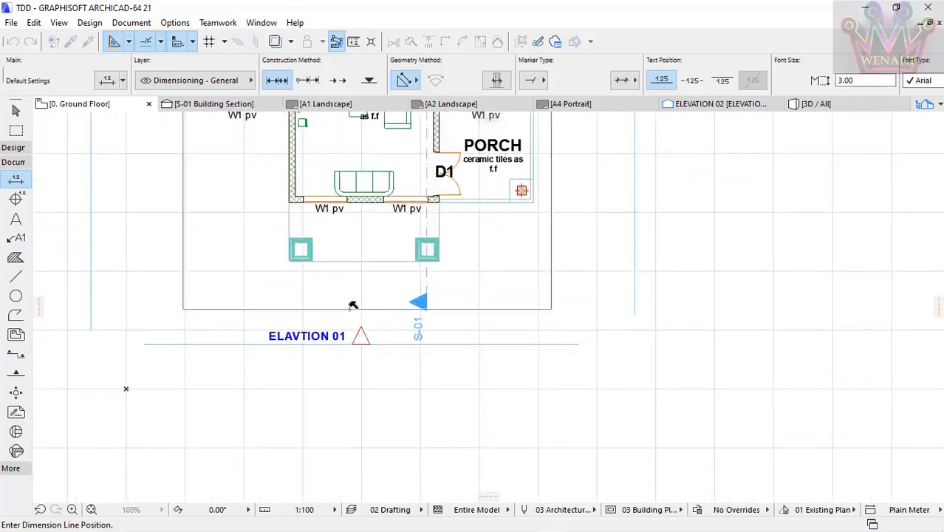
pyautogui.click(353, 305)
# Inspect the placed 12.500 dimension, then undo it with Ctrl+Z
pyautogui.scroll(3, 395, 316)
pyautogui.scroll(-5, 378, 314)
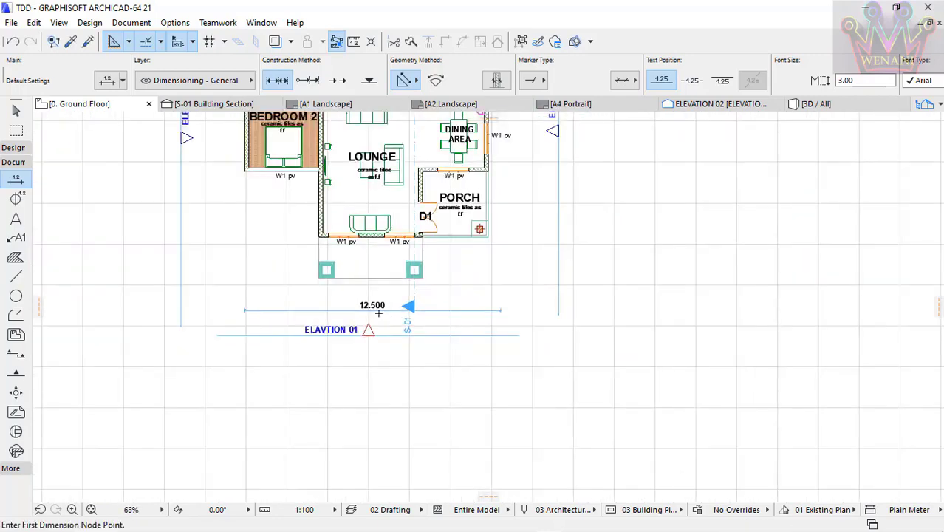
pyautogui.scroll(-1, 378, 313)
pyautogui.scroll(3, 352, 310)
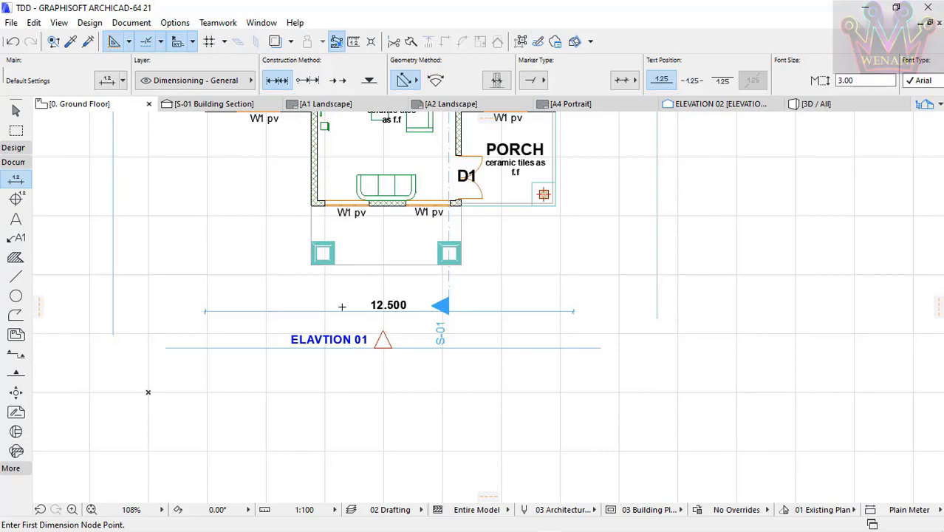
pyautogui.scroll(-3, 337, 303)
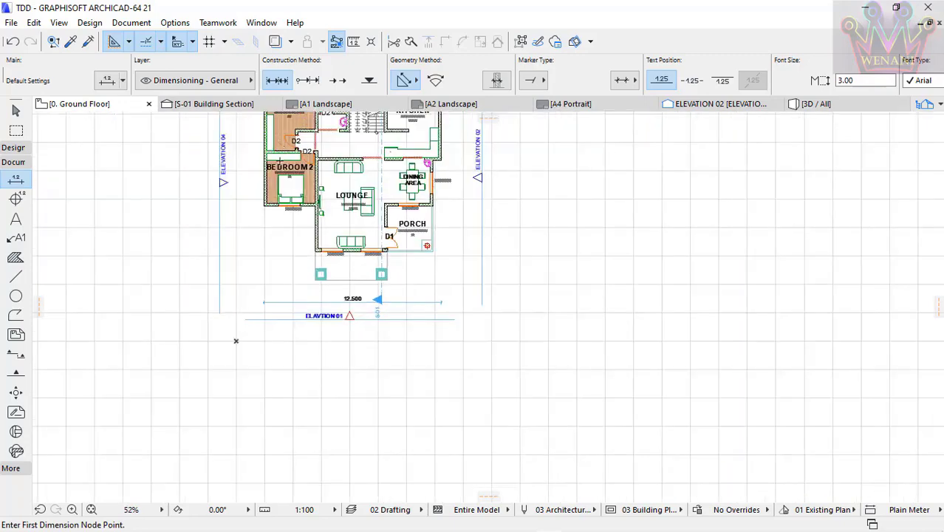
pyautogui.scroll(3, 275, 212)
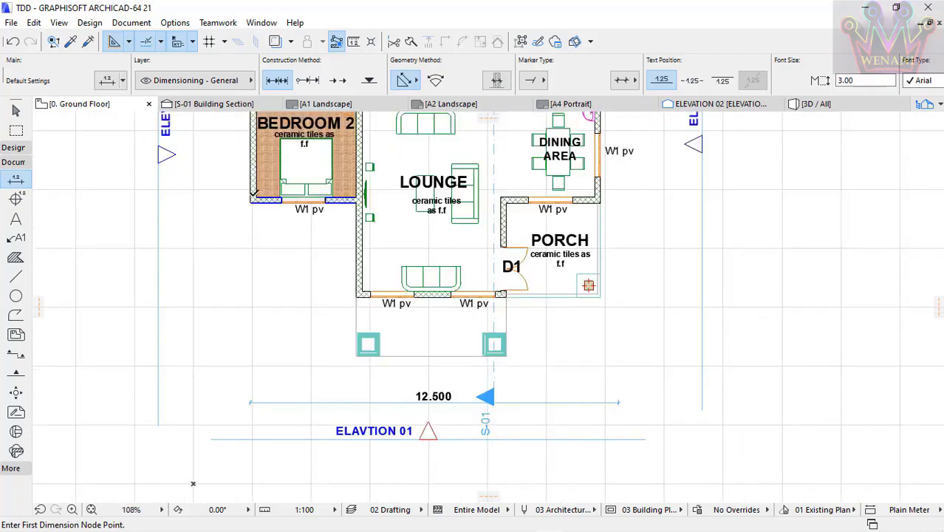
pyautogui.scroll(3, 257, 197)
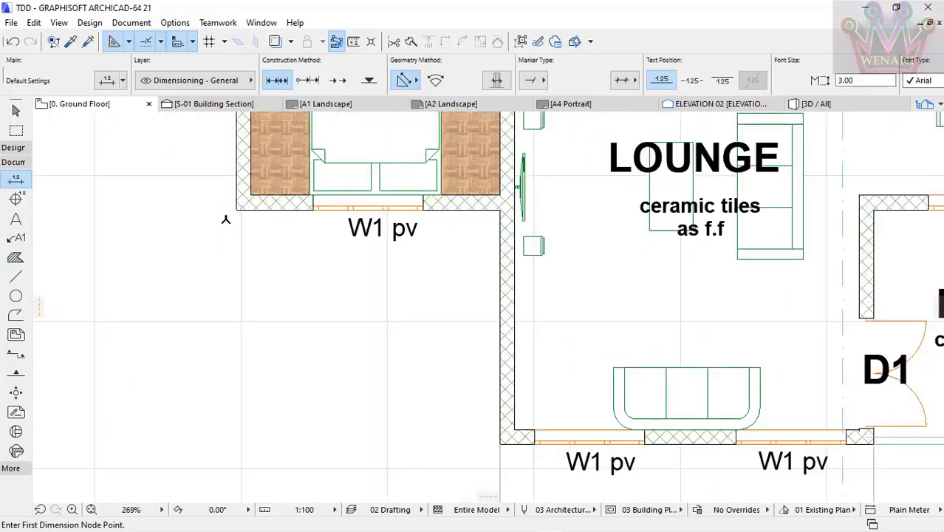
pyautogui.scroll(-1, 478, 247)
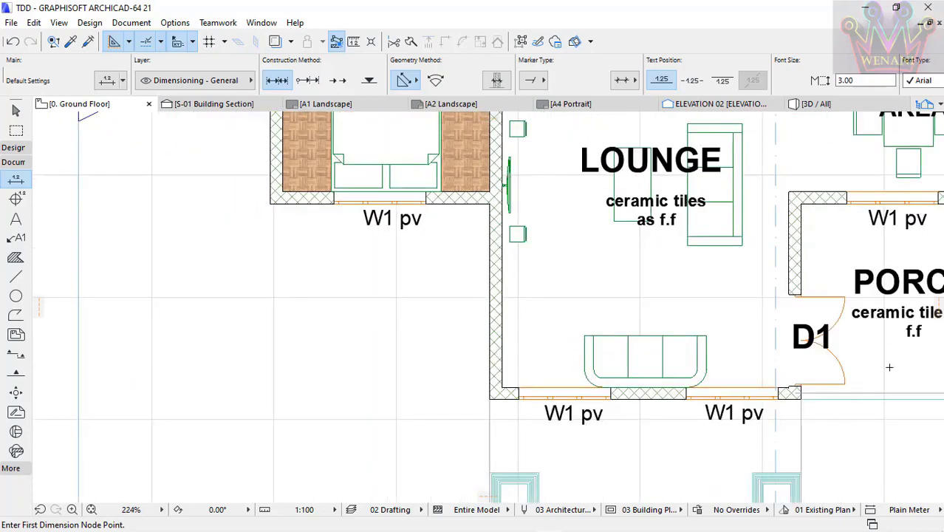
pyautogui.scroll(-6, 745, 373)
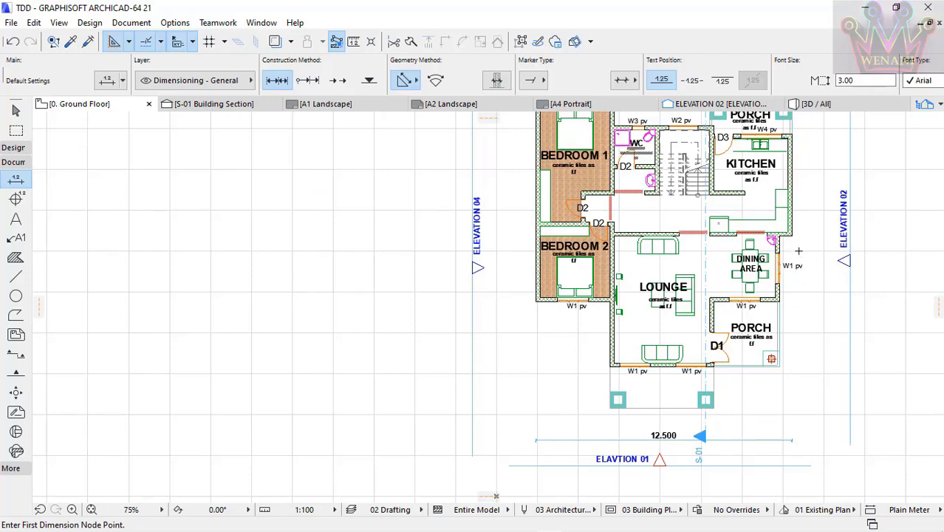
pyautogui.scroll(3, 635, 280)
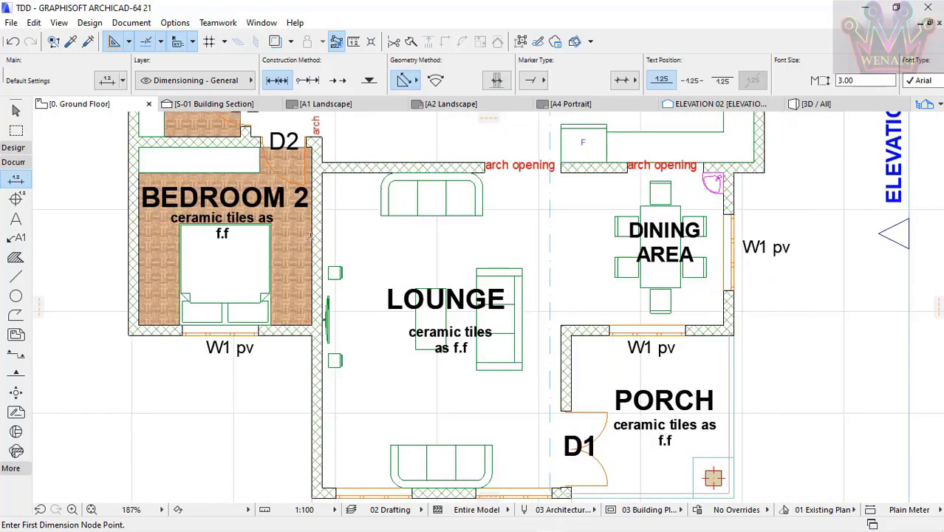
pyautogui.scroll(-2, 310, 236)
pyautogui.hotkey('ctrl', 'z')
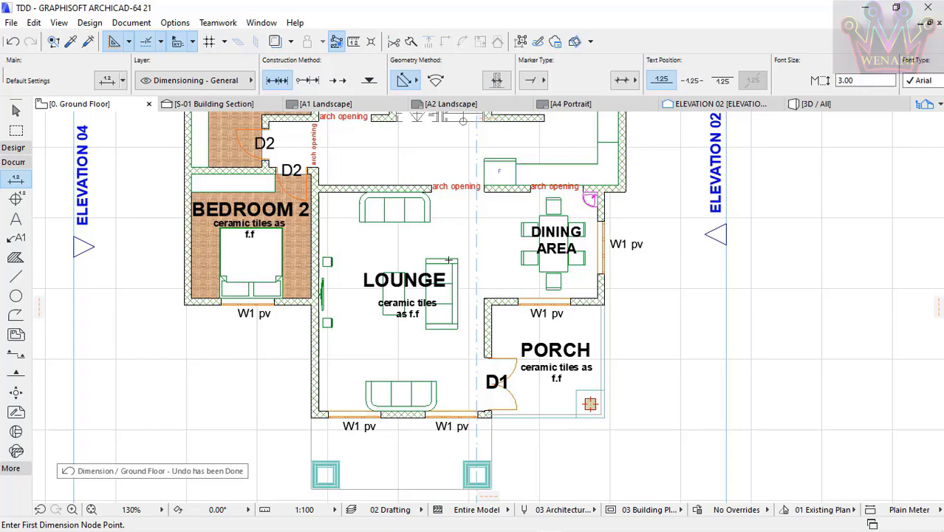
pyautogui.scroll(-3, 413, 308)
pyautogui.scroll(-2, 402, 304)
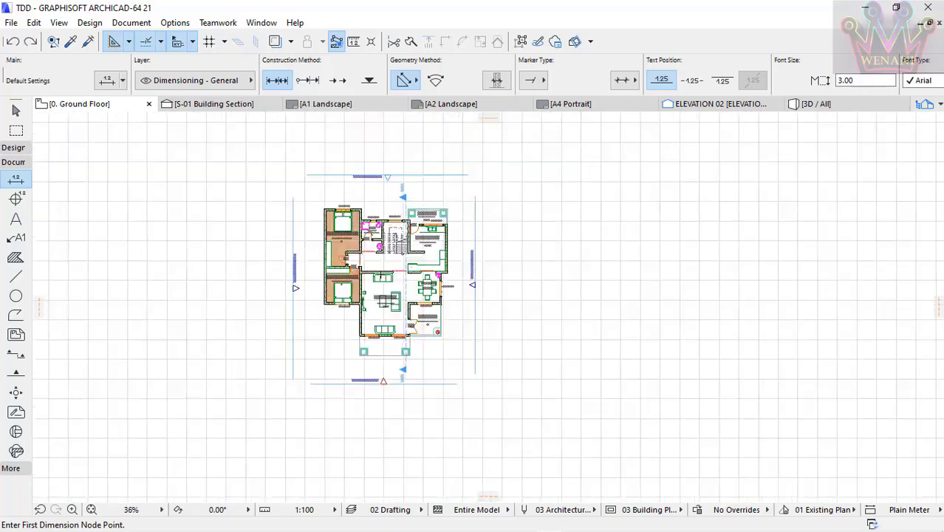
pyautogui.scroll(4, 187, 222)
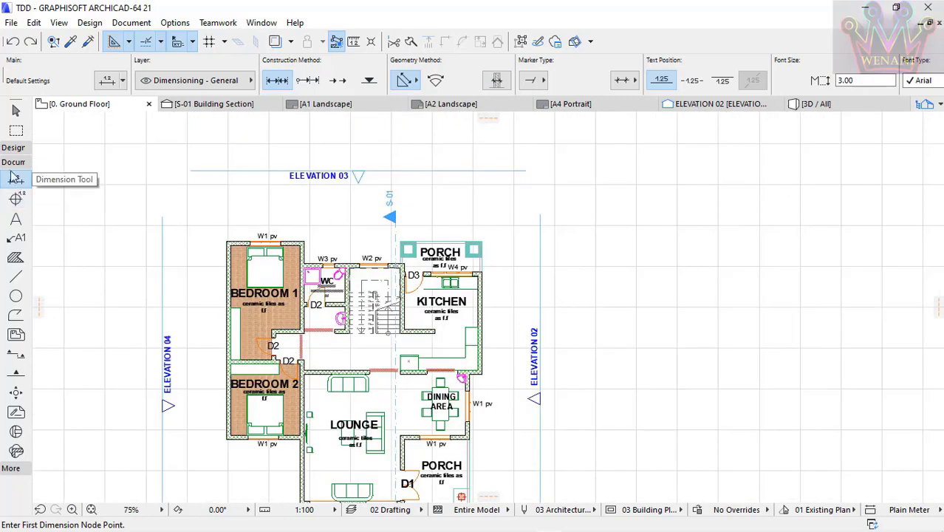
# Toggle the Design and Documentation tool groups in the Toolbox, leaving Documentation expanded
pyautogui.click(13, 161)
pyautogui.click(22, 147)
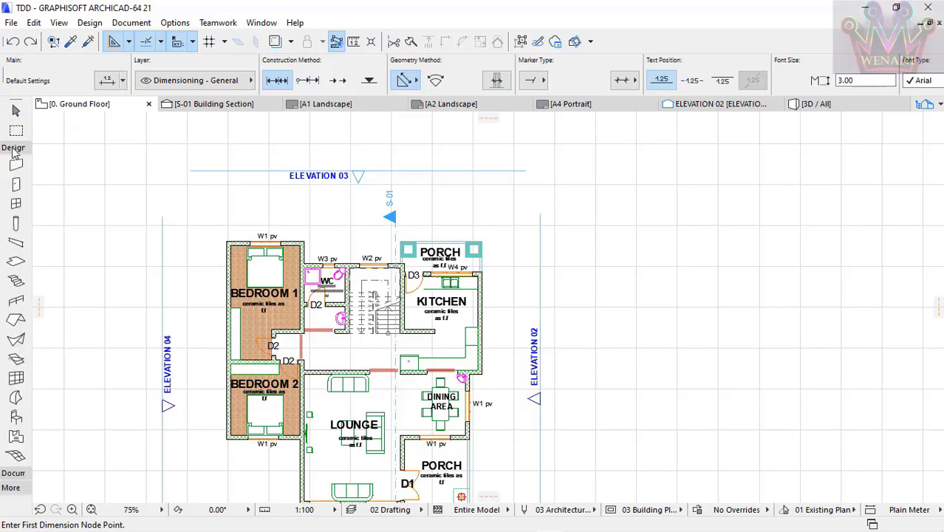
pyautogui.click(27, 149)
pyautogui.click(20, 162)
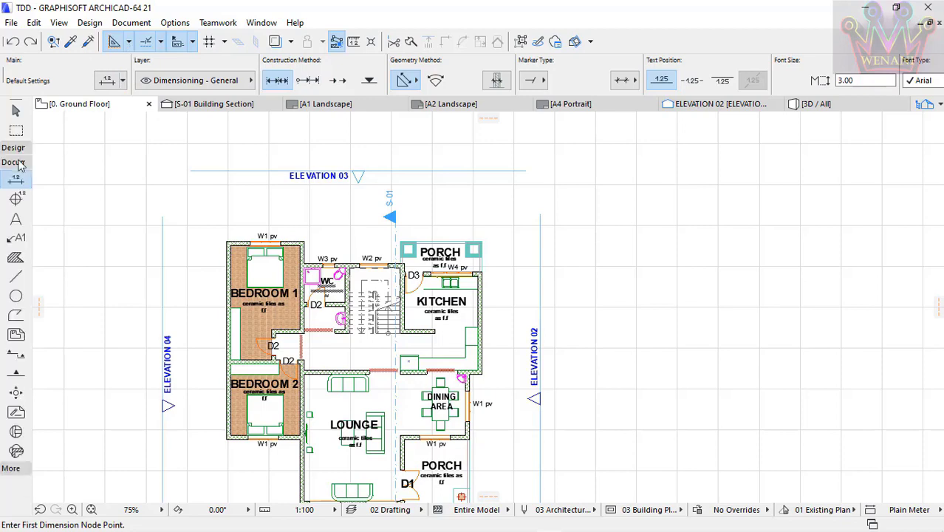
# Apply the MEP Profile 21 work environment via Options > Work Environment > Apply Profile
pyautogui.click(181, 24)
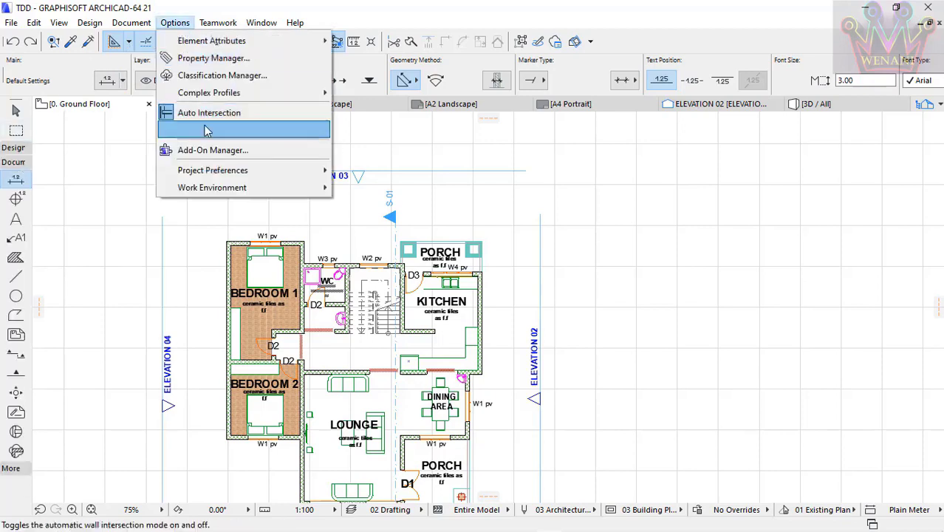
pyautogui.moveTo(217, 172)
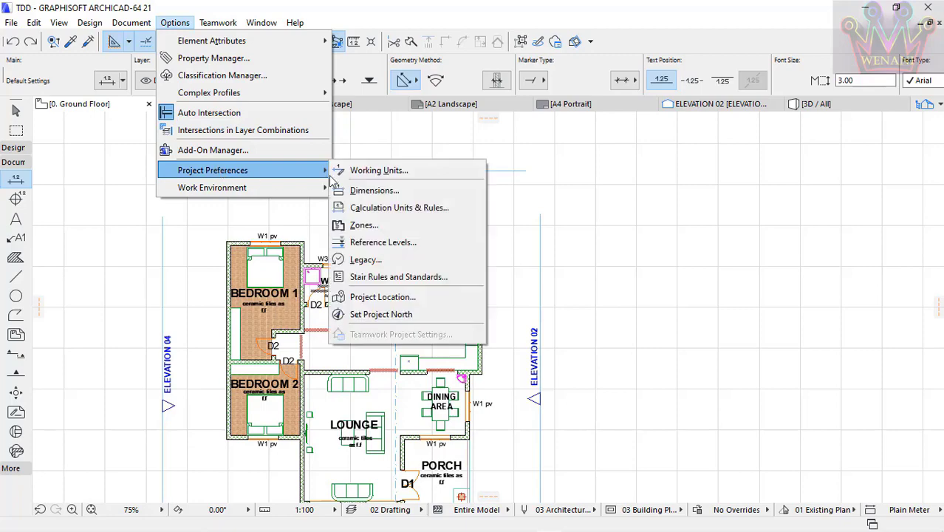
pyautogui.moveTo(230, 187)
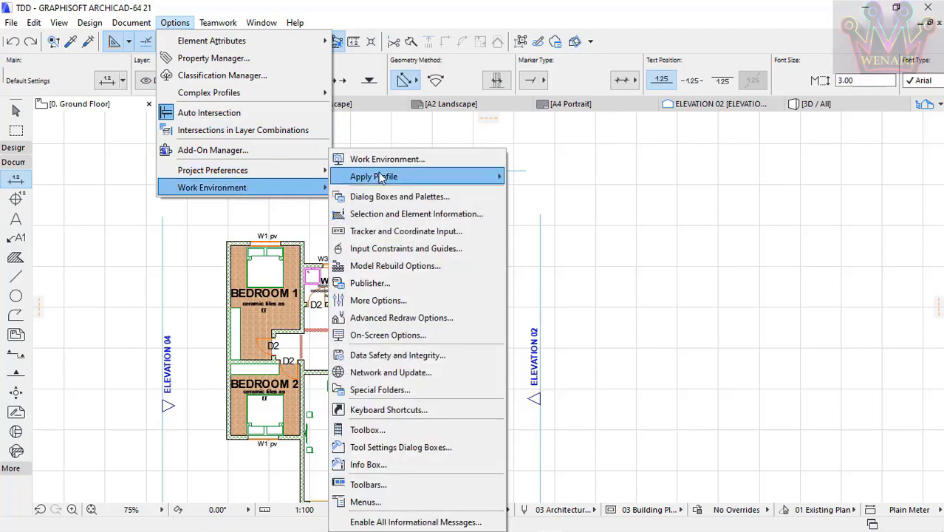
pyautogui.moveTo(382, 177)
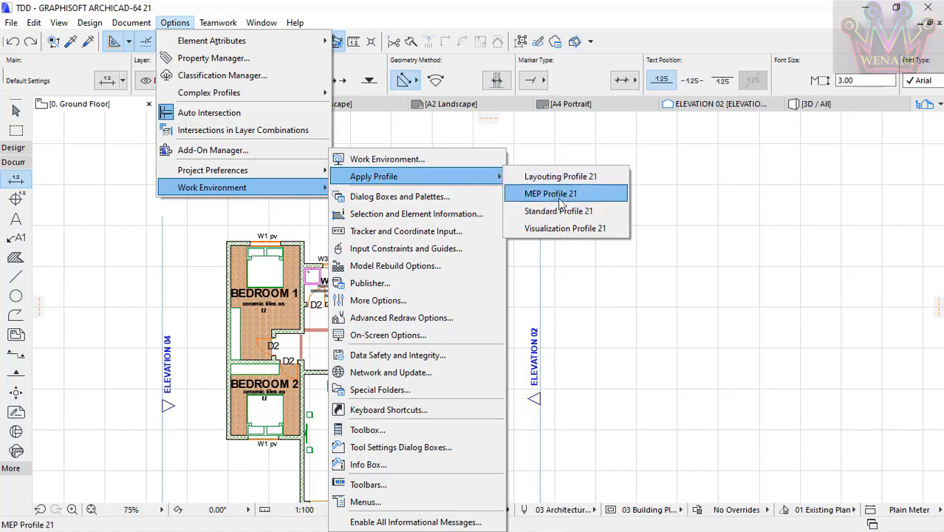
pyautogui.click(562, 195)
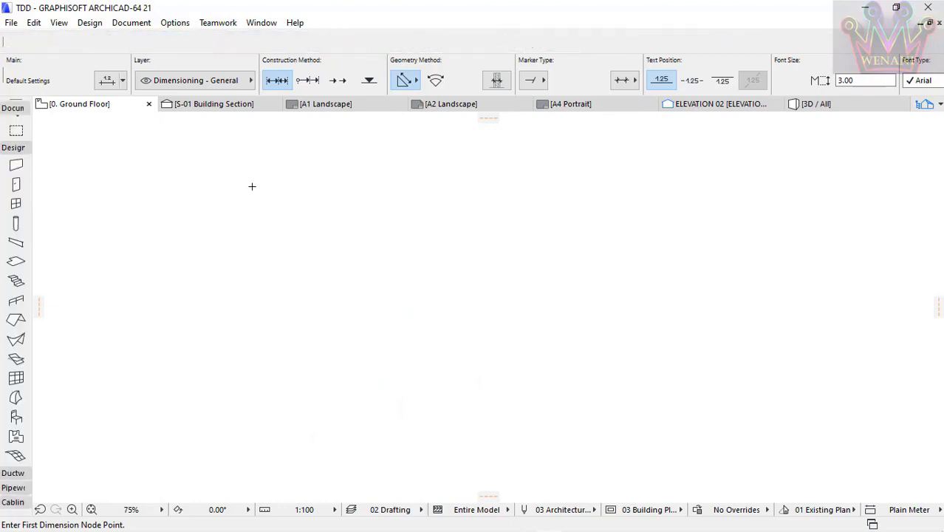
# Expand the Ductwork and then Pipework tool groups to inspect them, then collapse all groups
pyautogui.click(14, 148)
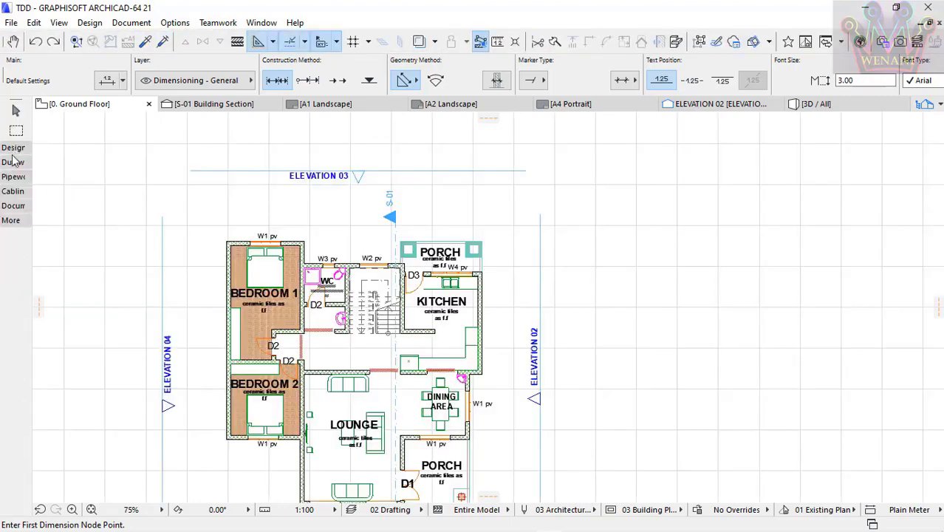
pyautogui.click(15, 164)
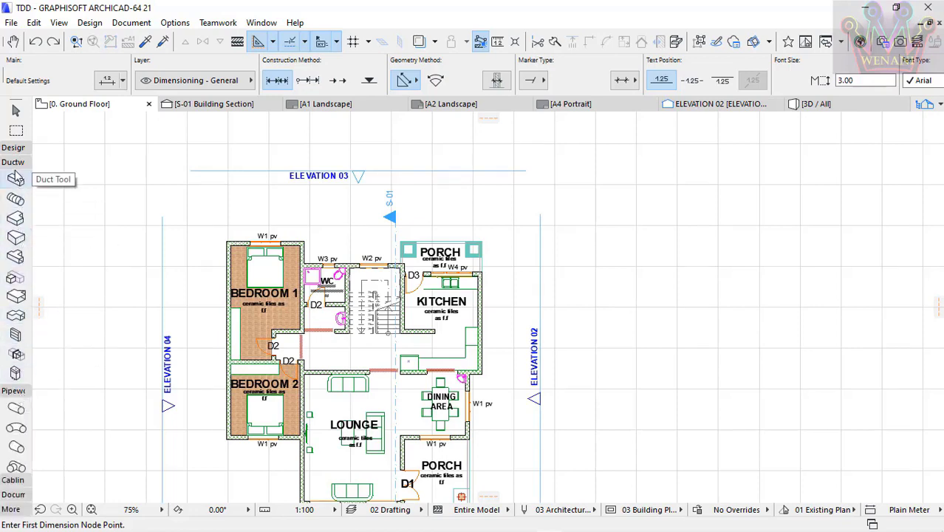
pyautogui.click(11, 167)
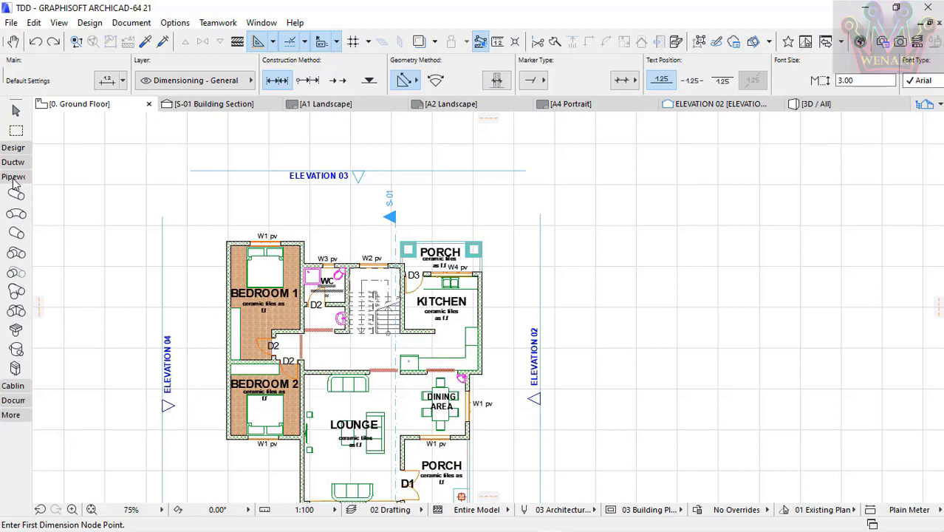
pyautogui.click(14, 177)
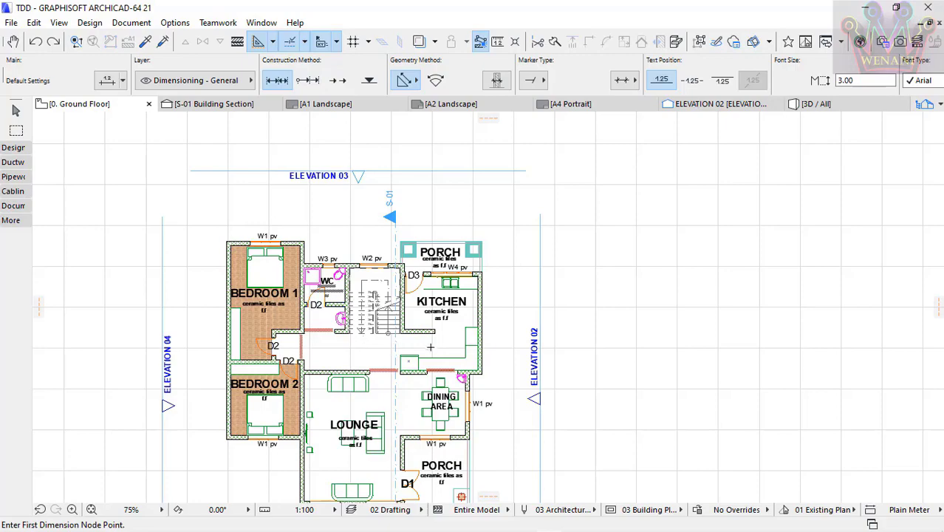
pyautogui.scroll(3, 430, 346)
pyautogui.scroll(-3, 431, 346)
pyautogui.scroll(2, 163, 140)
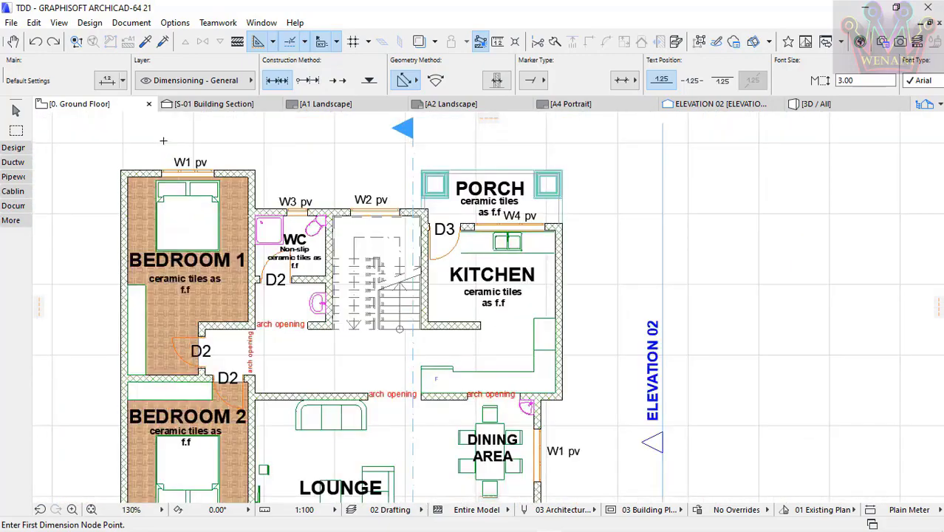
pyautogui.press('Escape')
pyautogui.scroll(3, 138, 172)
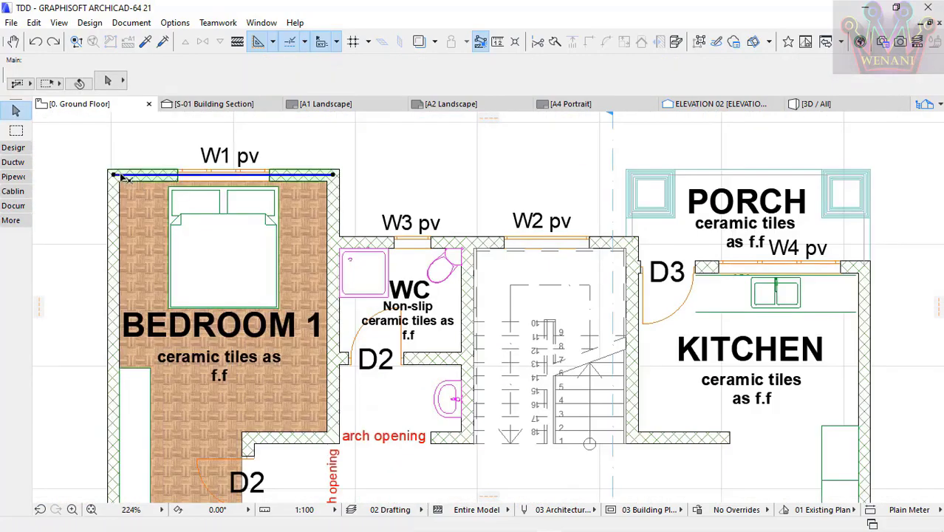
pyautogui.click(123, 176)
pyautogui.scroll(-3, 125, 192)
pyautogui.scroll(2, 126, 208)
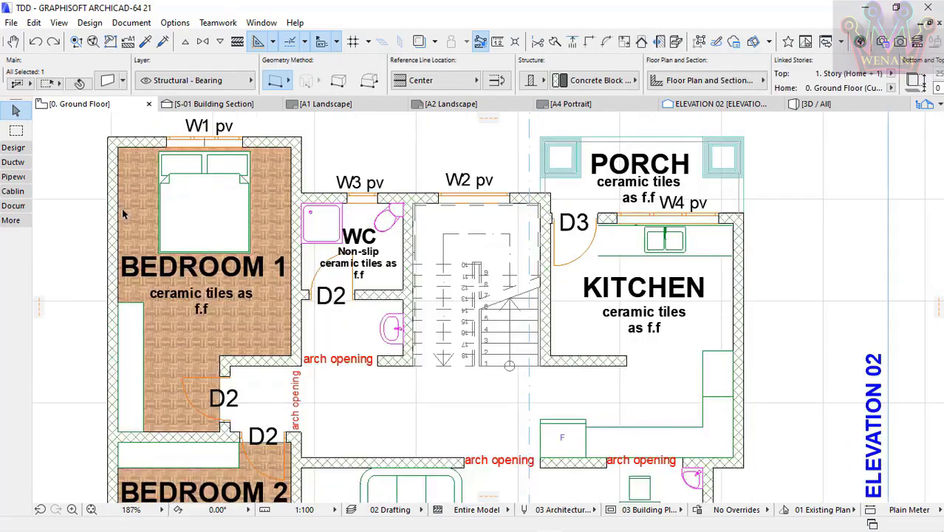
pyautogui.keyDown('shift'); pyautogui.click(115, 196); pyautogui.keyUp('shift')
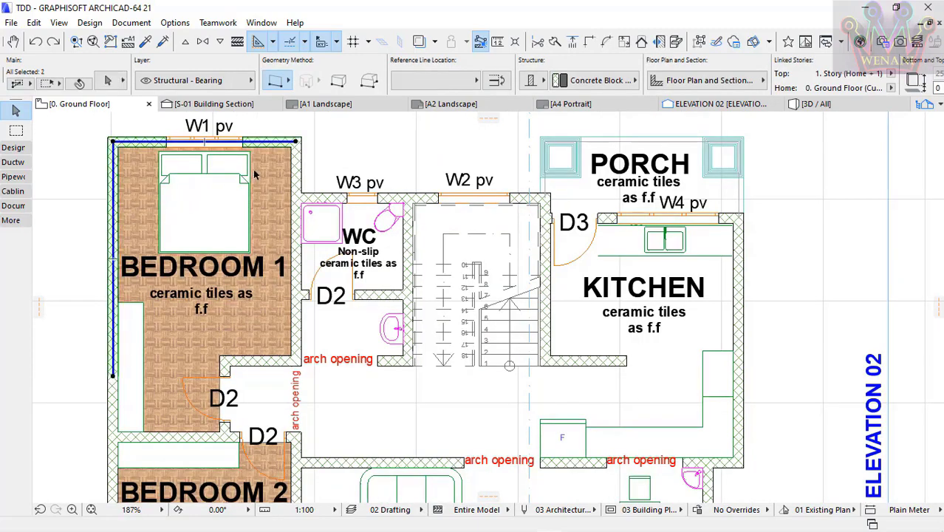
pyautogui.keyDown('shift'); pyautogui.click(296, 168); pyautogui.keyUp('shift')
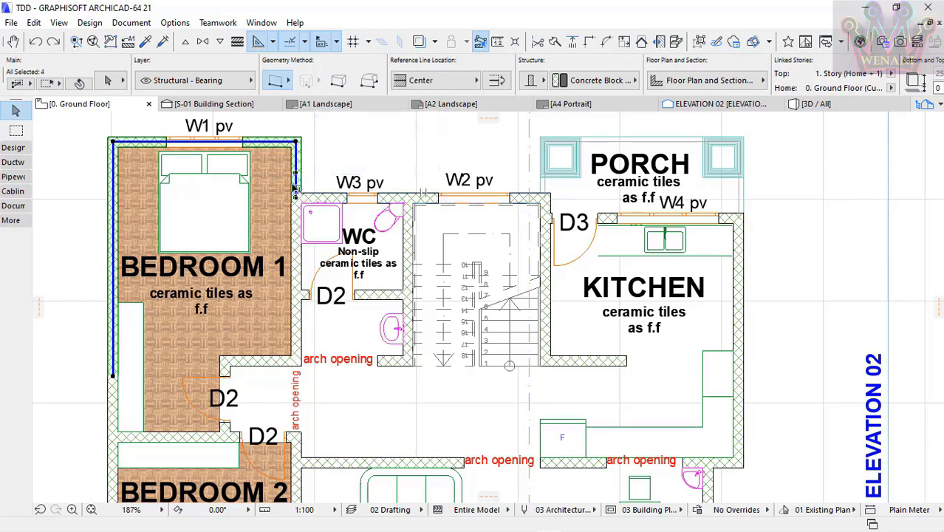
pyautogui.keyDown('shift'); pyautogui.click(316, 200); pyautogui.keyUp('shift')
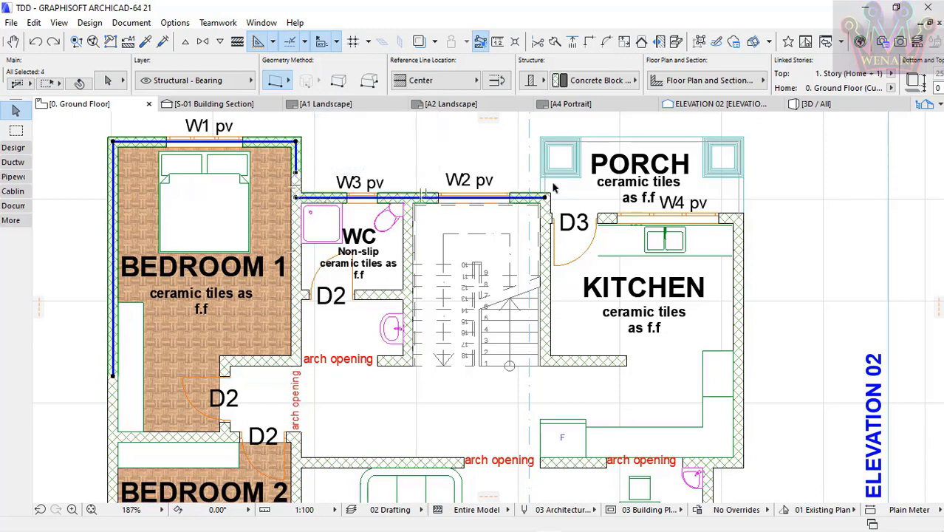
pyautogui.keyDown('shift'); pyautogui.click(546, 216); pyautogui.keyUp('shift')
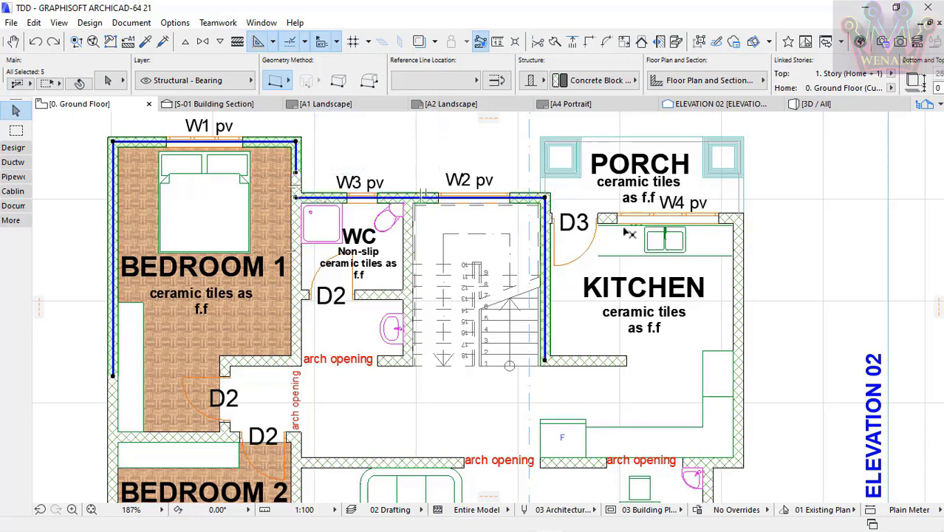
pyautogui.keyDown('shift'); pyautogui.click(728, 218); pyautogui.keyUp('shift')
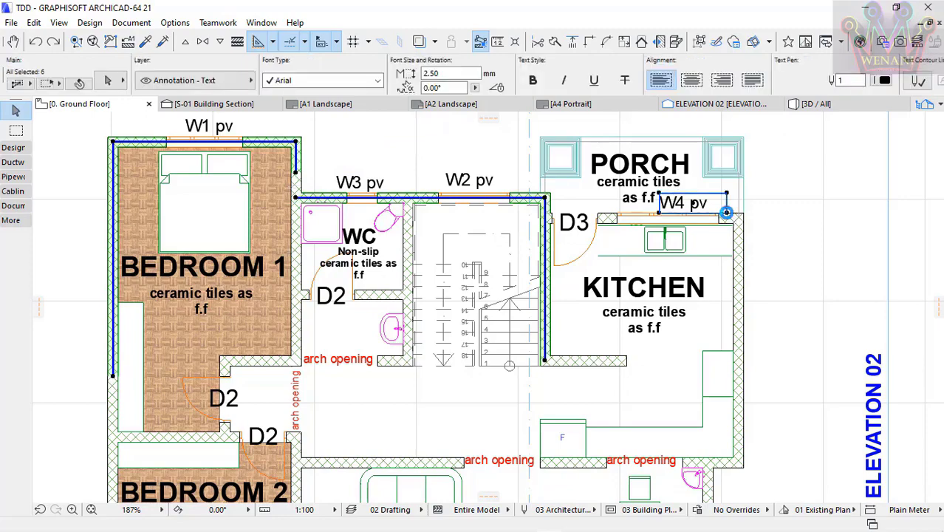
pyautogui.keyDown('shift'); pyautogui.click(738, 295); pyautogui.keyUp('shift')
pyautogui.scroll(-3, 744, 406)
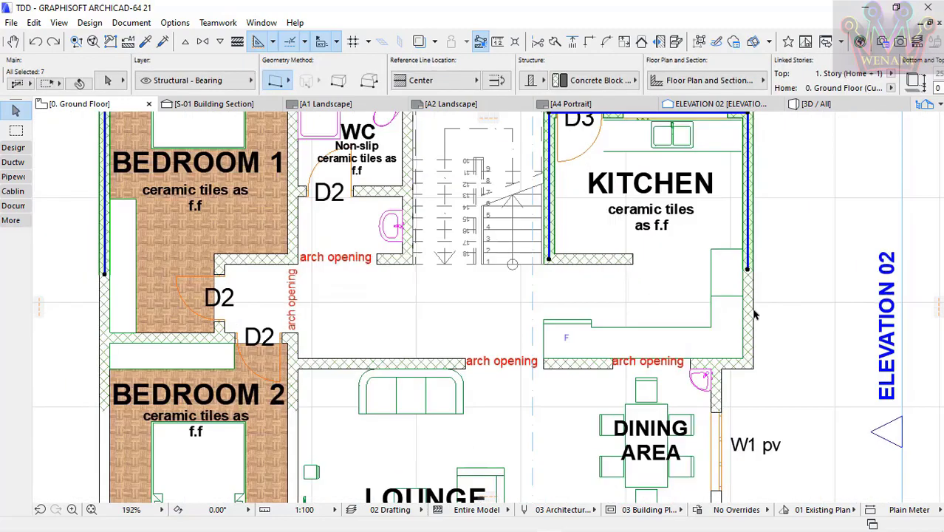
pyautogui.keyDown('shift'); pyautogui.click(591, 259); pyautogui.keyUp('shift')
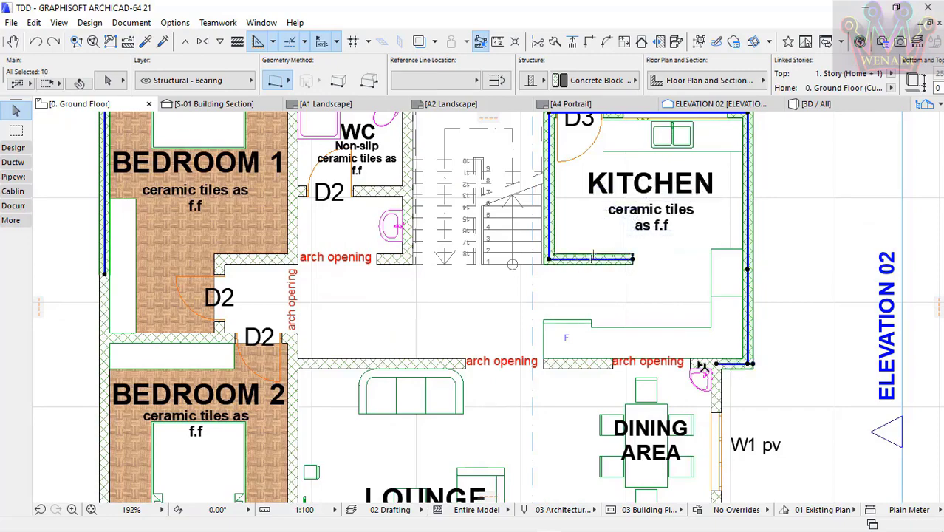
pyautogui.keyDown('shift'); pyautogui.click(727, 364); pyautogui.keyUp('shift')
pyautogui.keyDown('shift'); pyautogui.click(720, 392); pyautogui.keyUp('shift')
pyautogui.scroll(-3, 724, 394)
pyautogui.scroll(4, 660, 362)
pyautogui.keyDown('shift'); pyautogui.click(659, 363); pyautogui.keyUp('shift')
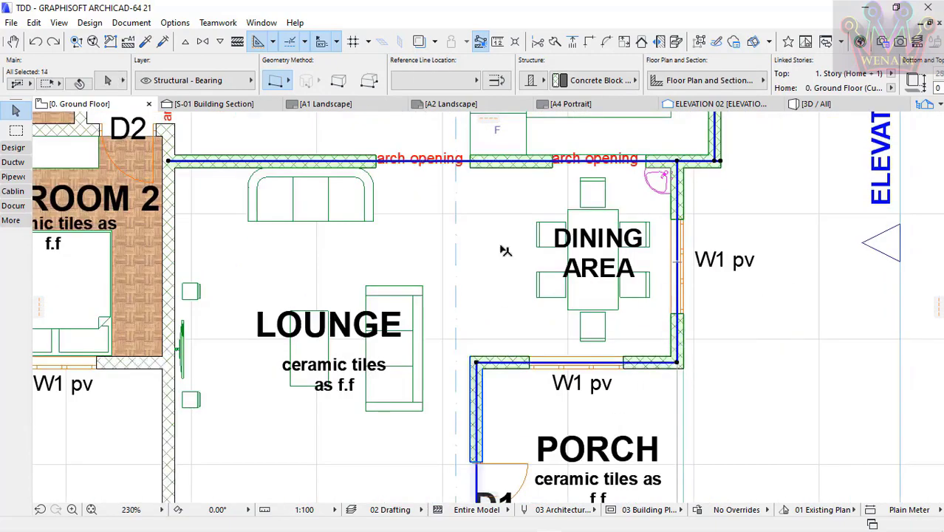
pyautogui.scroll(-1, 505, 249)
pyautogui.scroll(4, 508, 373)
pyautogui.keyDown('shift'); pyautogui.click(489, 348); pyautogui.keyUp('shift')
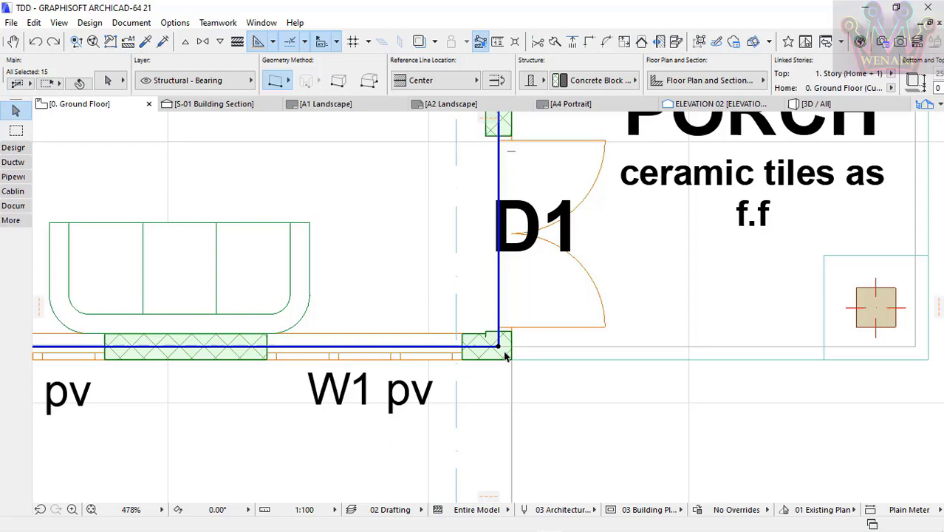
pyautogui.scroll(-5, 489, 348)
pyautogui.scroll(4, 351, 316)
pyautogui.scroll(-2, 381, 210)
pyautogui.scroll(1, 381, 252)
pyautogui.keyDown('shift'); pyautogui.click(381, 252); pyautogui.keyUp('shift')
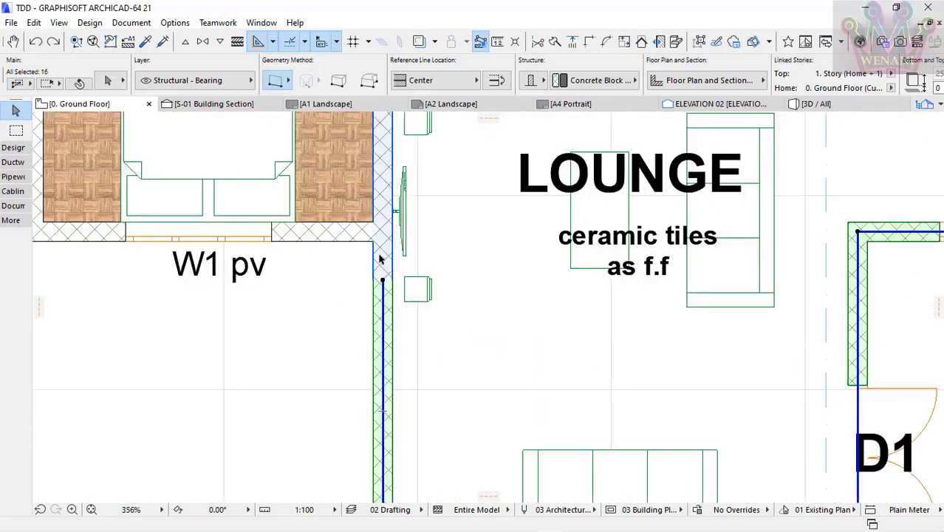
pyautogui.keyDown('shift'); pyautogui.click(322, 238); pyautogui.keyUp('shift')
pyautogui.scroll(-3, 637, 300)
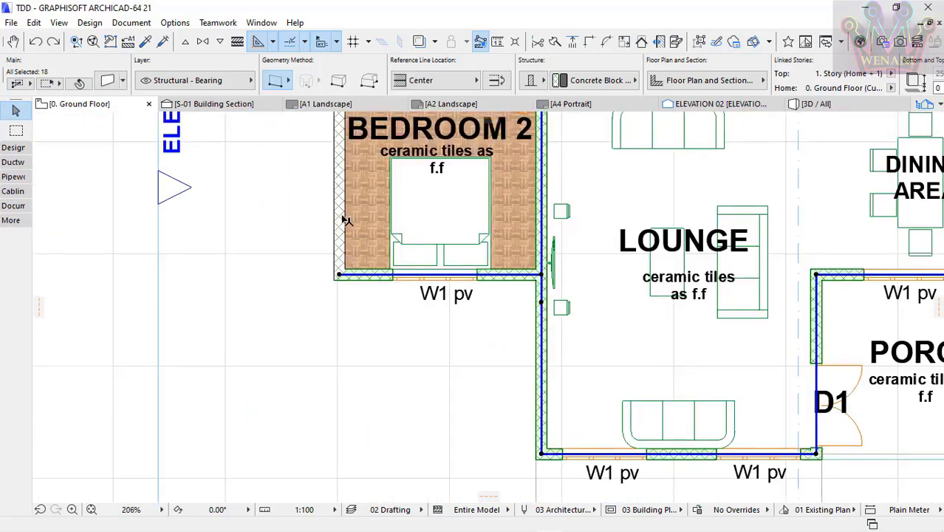
pyautogui.keyDown('shift'); pyautogui.click(339, 207); pyautogui.keyUp('shift')
pyautogui.keyDown('shift'); pyautogui.click(341, 255); pyautogui.keyUp('shift')
pyautogui.scroll(-3, 290, 290)
pyautogui.scroll(2, 407, 167)
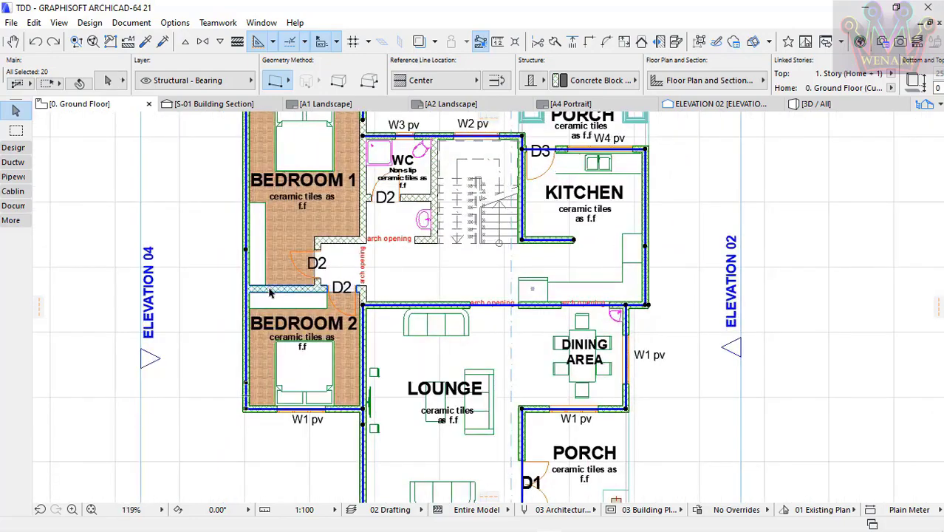
pyautogui.scroll(5, 336, 243)
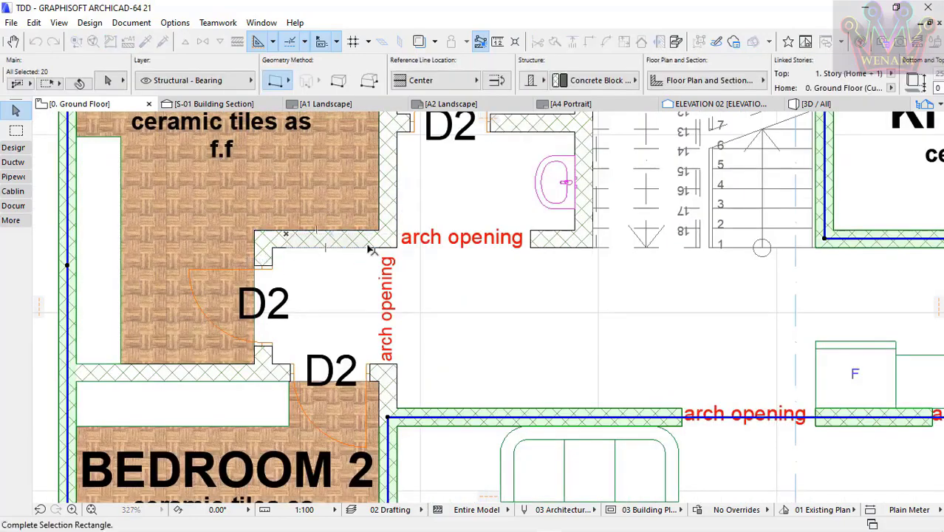
pyautogui.keyDown('shift'); pyautogui.click(264, 242); pyautogui.keyUp('shift')
pyautogui.keyDown('shift'); pyautogui.click(263, 374); pyautogui.keyUp('shift')
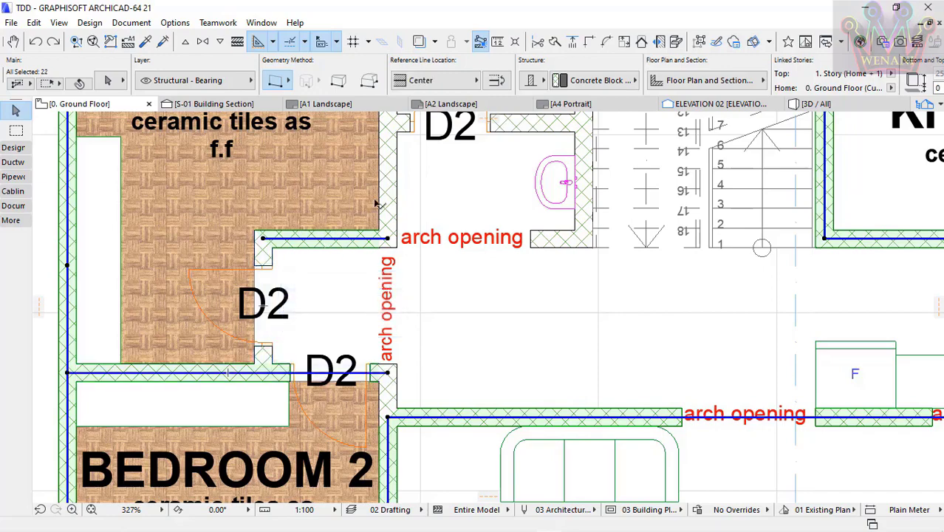
pyautogui.keyDown('shift'); pyautogui.click(391, 182); pyautogui.keyUp('shift')
pyautogui.scroll(-5, 183, 244)
pyautogui.scroll(4, 316, 194)
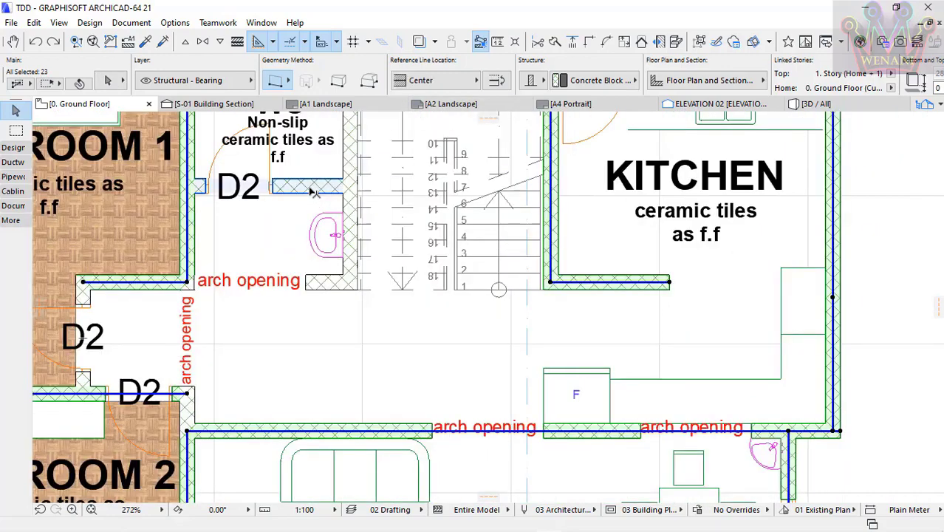
pyautogui.keyDown('shift'); pyautogui.click(311, 186); pyautogui.keyUp('shift')
pyautogui.keyDown('shift'); pyautogui.click(350, 252); pyautogui.keyUp('shift')
pyautogui.keyDown('shift'); pyautogui.click(332, 283); pyautogui.keyUp('shift')
pyautogui.scroll(-6, 438, 298)
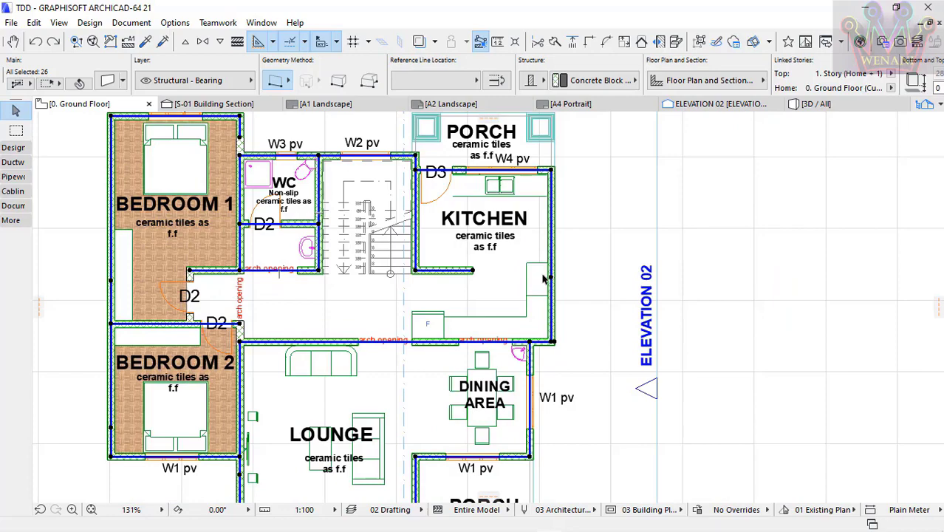
pyautogui.scroll(3, 532, 444)
pyautogui.scroll(-3, 476, 253)
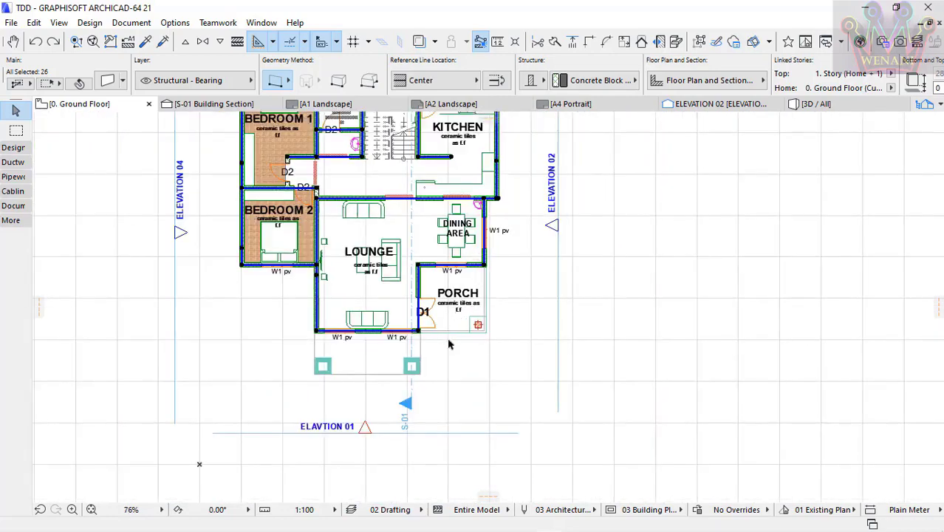
pyautogui.scroll(-3, 358, 351)
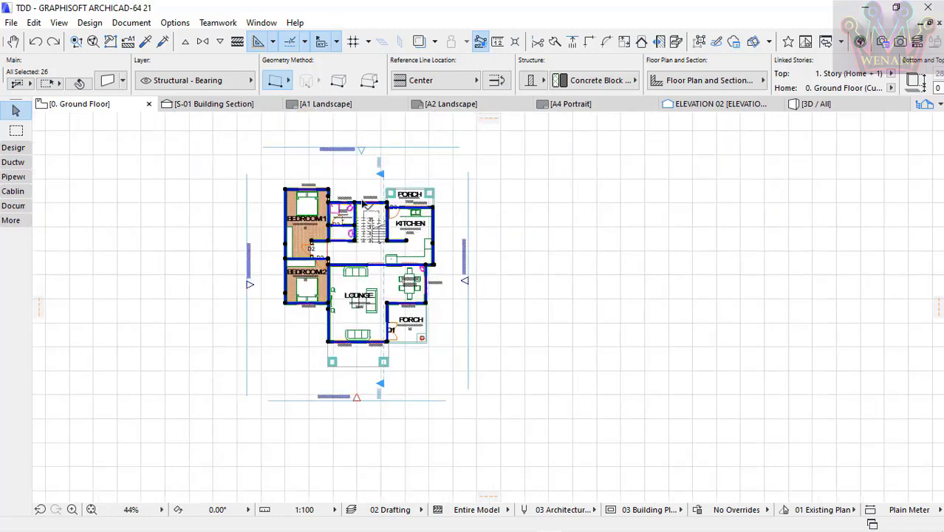
pyautogui.scroll(4, 391, 433)
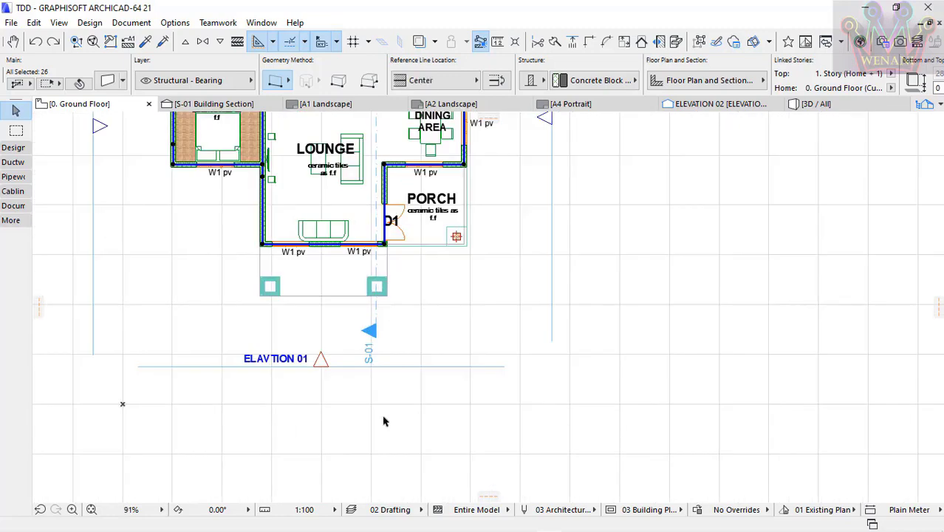
pyautogui.scroll(3, 267, 264)
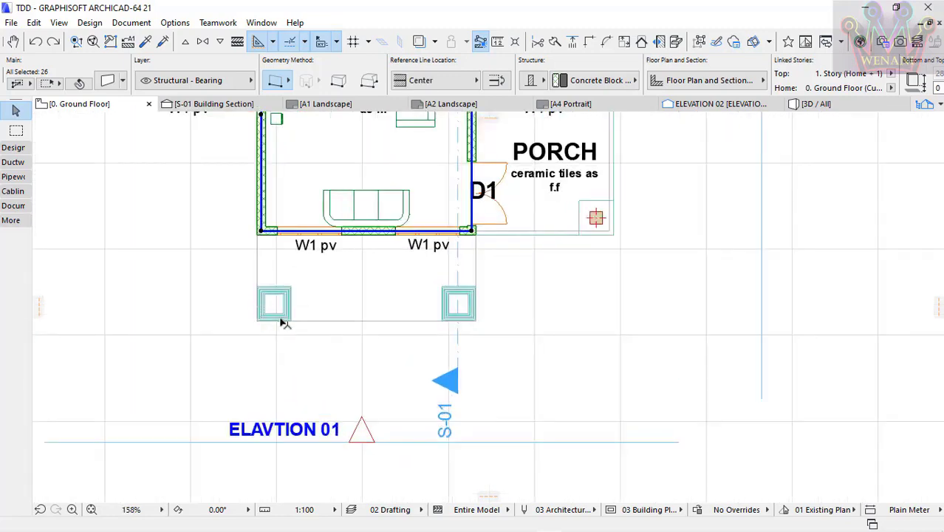
pyautogui.scroll(-3, 284, 321)
pyautogui.scroll(-3, 356, 292)
pyautogui.scroll(1, 340, 226)
pyautogui.scroll(-1, 340, 226)
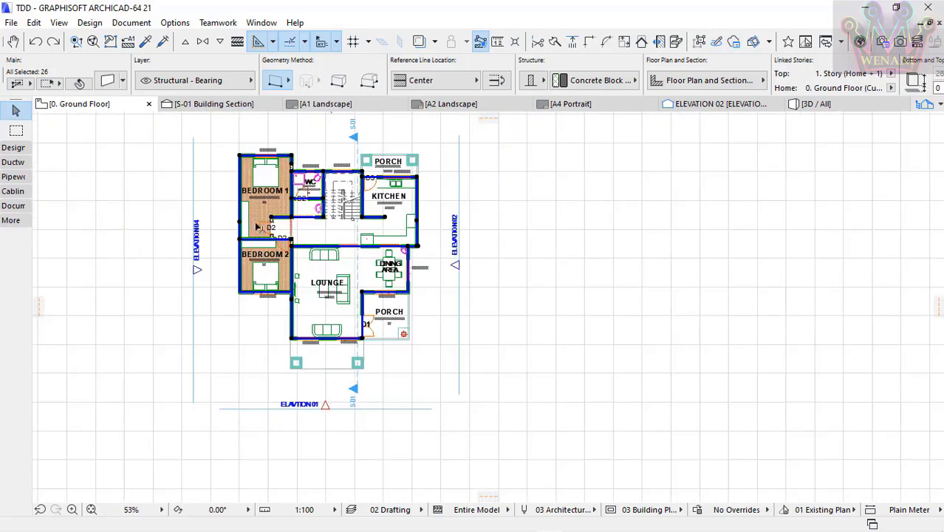
# Confirm Exterior Dimensioning with Overall, External Geometry, Structures to Outer Faces, 500 spacing, Four Sides
pyautogui.click(131, 23)
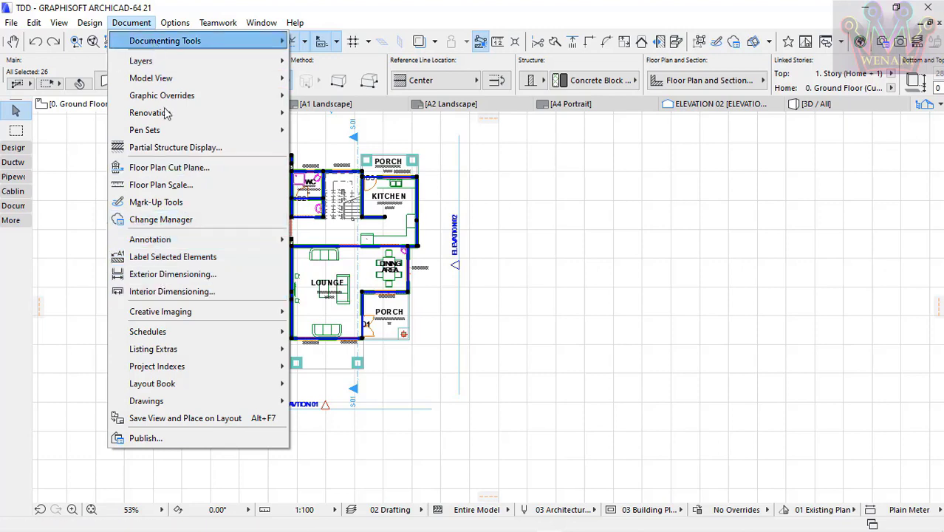
pyautogui.click(169, 277)
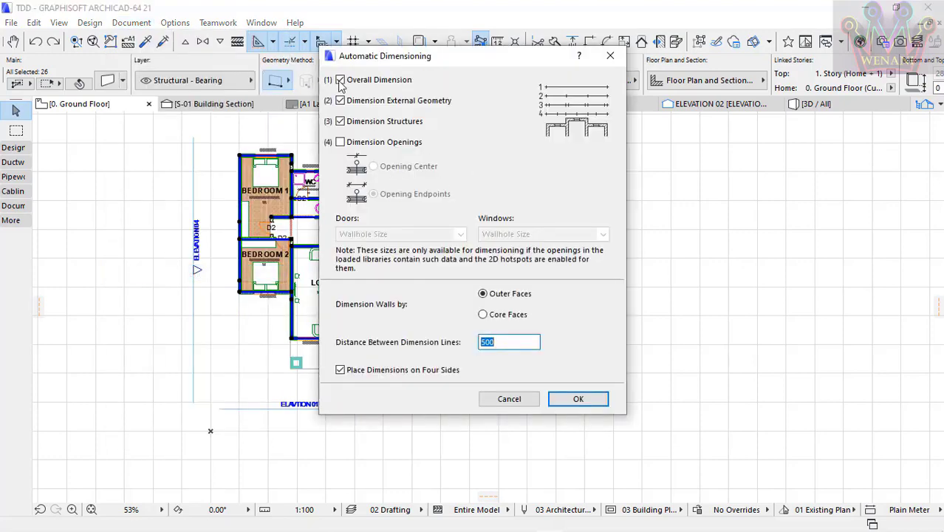
pyautogui.moveTo(447, 58); pyautogui.dragTo(317, 40)
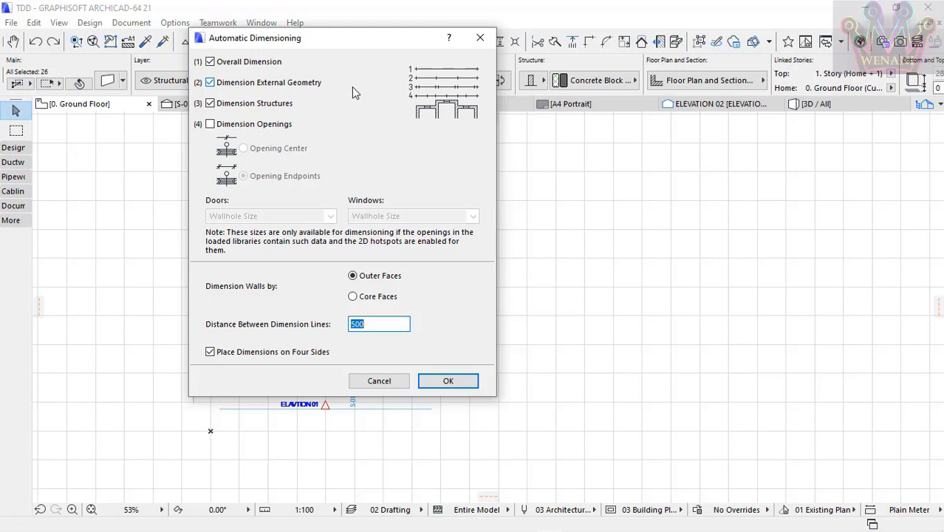
pyautogui.click(211, 126)
pyautogui.click(210, 125)
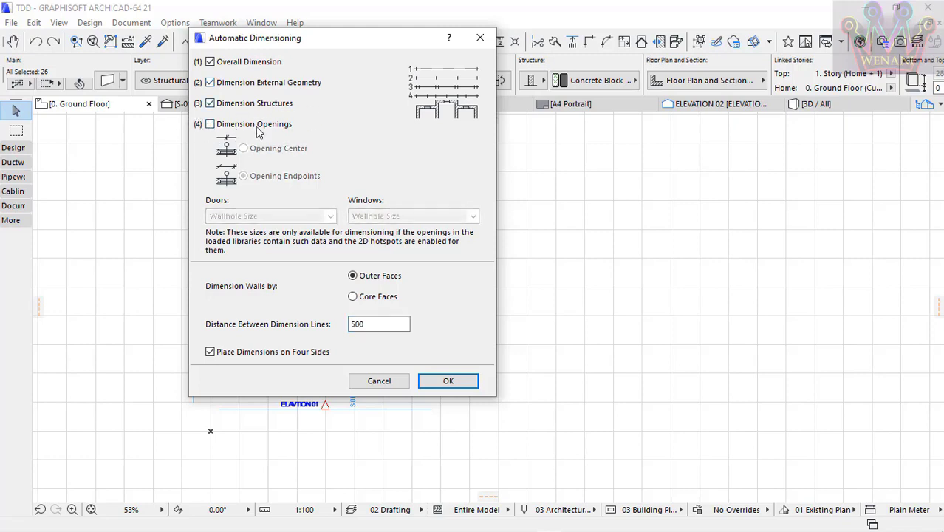
pyautogui.click(210, 351)
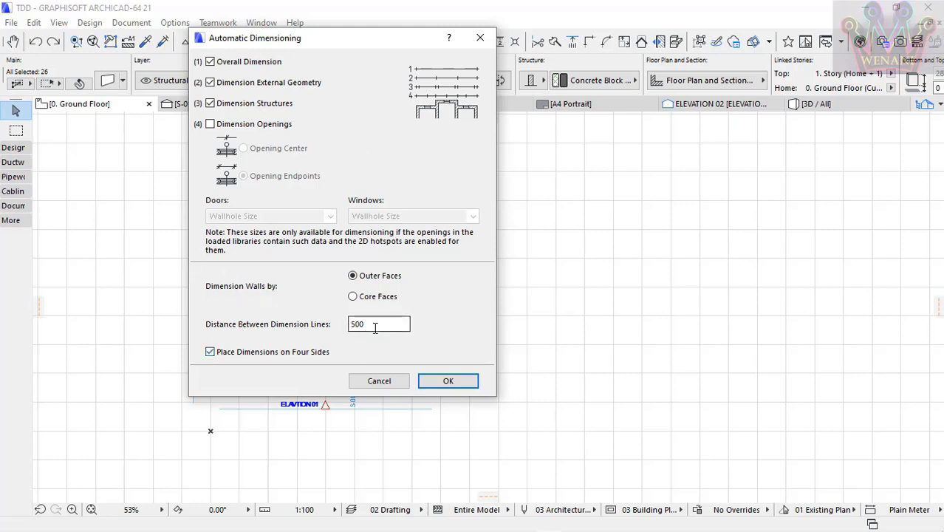
pyautogui.moveTo(380, 323); pyautogui.dragTo(304, 321)
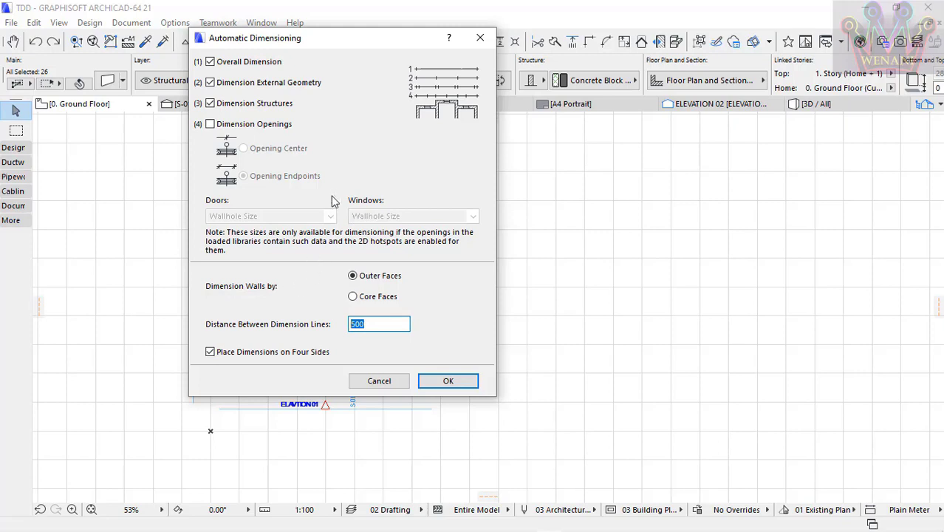
pyautogui.click(353, 297)
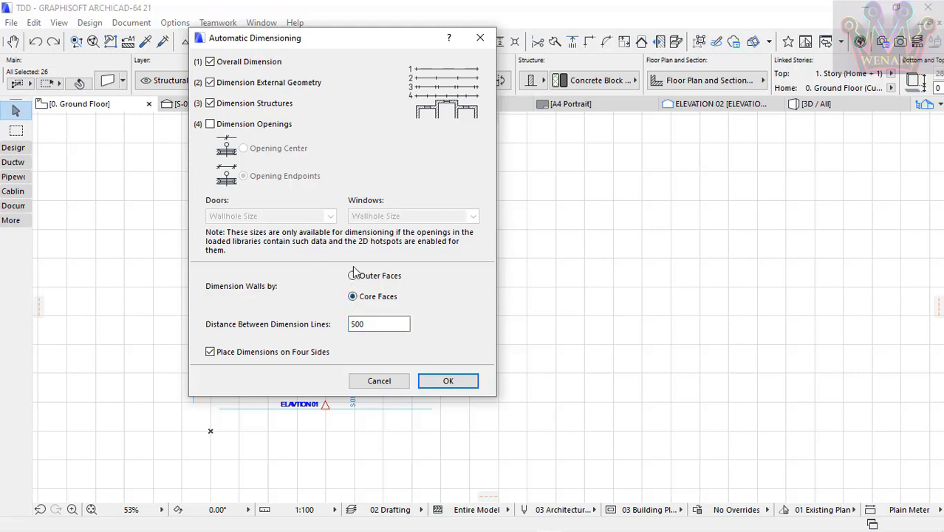
pyautogui.click(353, 276)
pyautogui.click(450, 381)
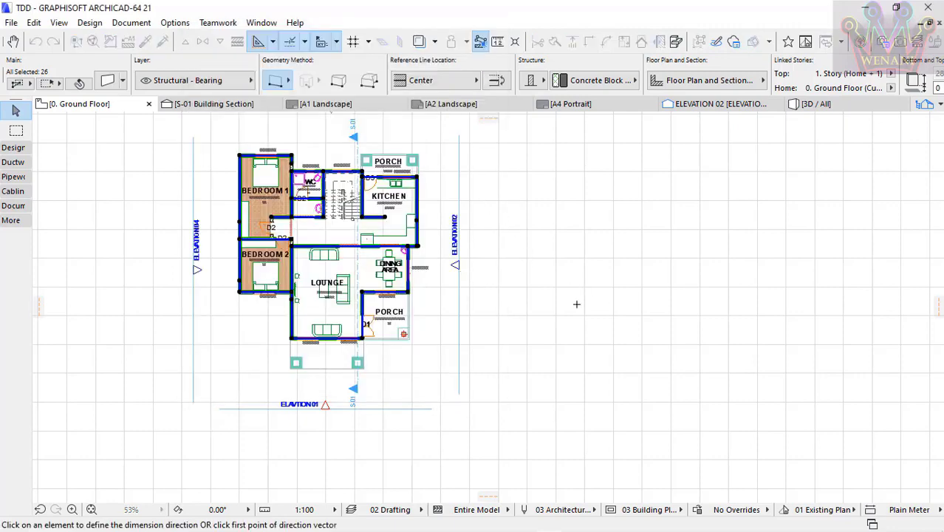
# Pick a vertical direction left of the plan and place the innermost chain, generating 12.500-total chains
pyautogui.scroll(-1, 577, 303)
pyautogui.scroll(4, 417, 204)
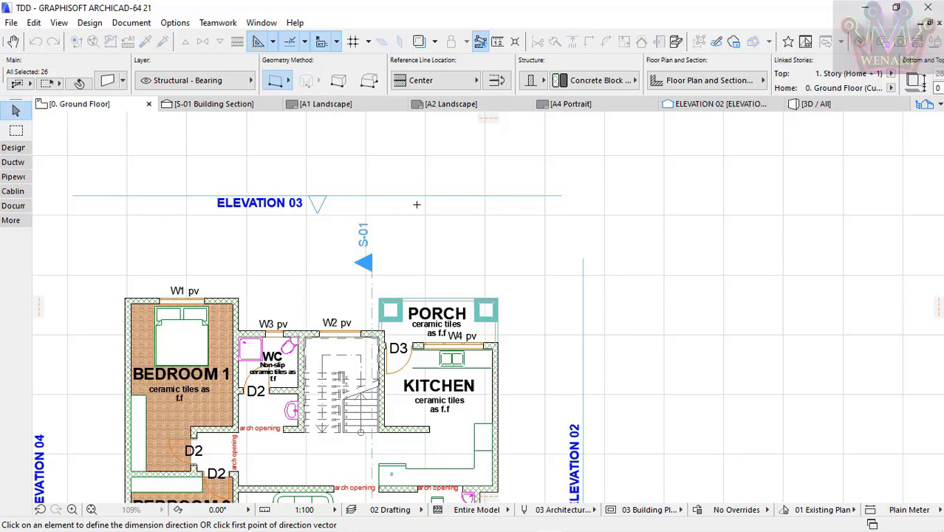
pyautogui.scroll(-6, 417, 204)
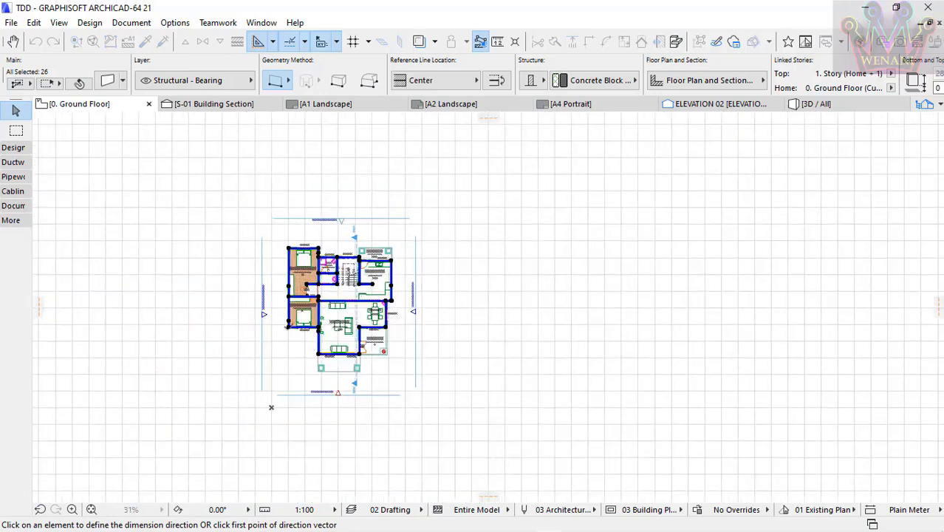
pyautogui.scroll(2, 287, 324)
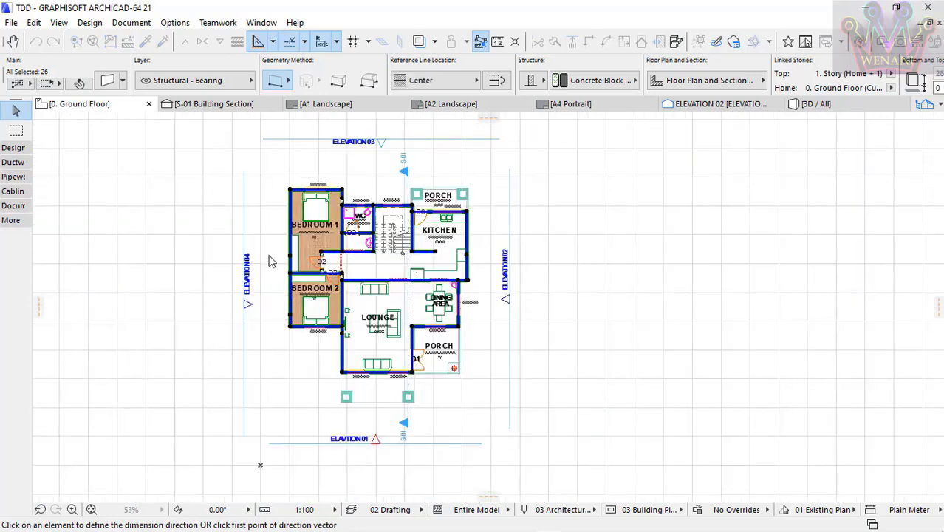
pyautogui.scroll(1, 284, 175)
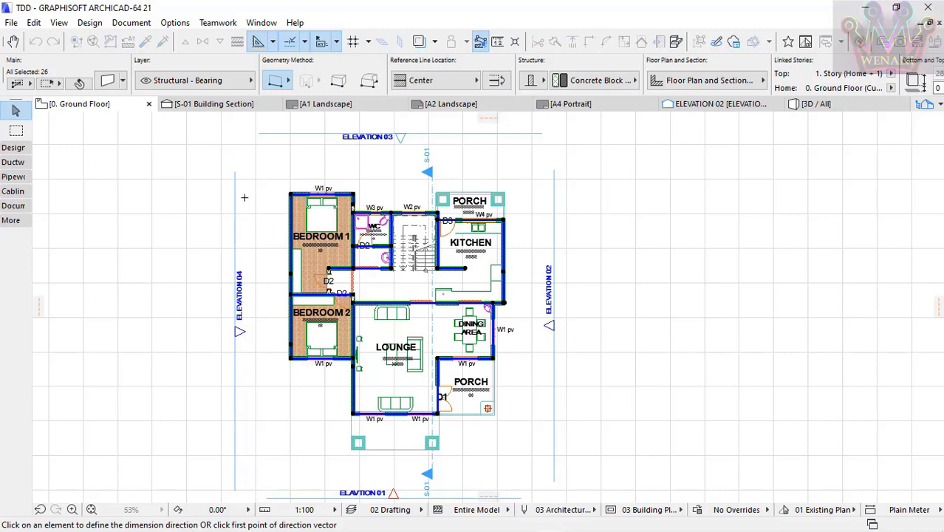
pyautogui.scroll(-1, 246, 186)
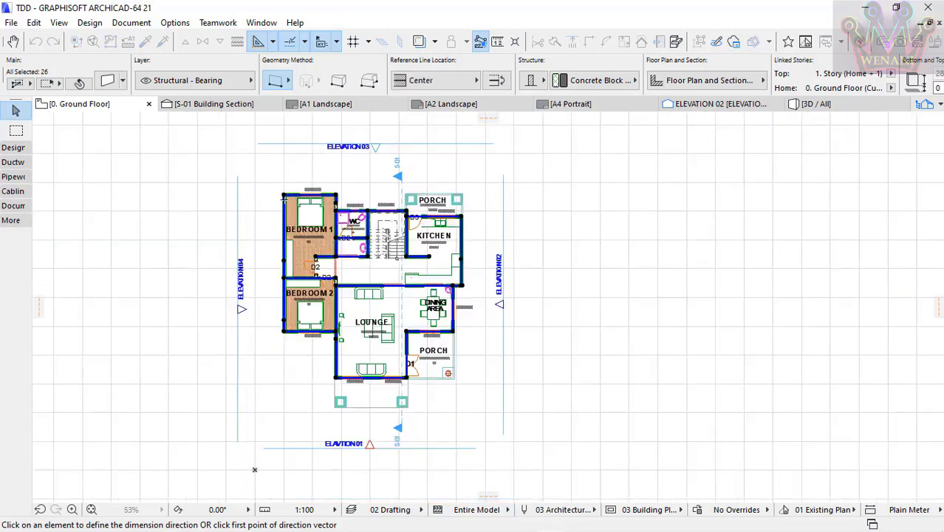
pyautogui.scroll(3, 283, 198)
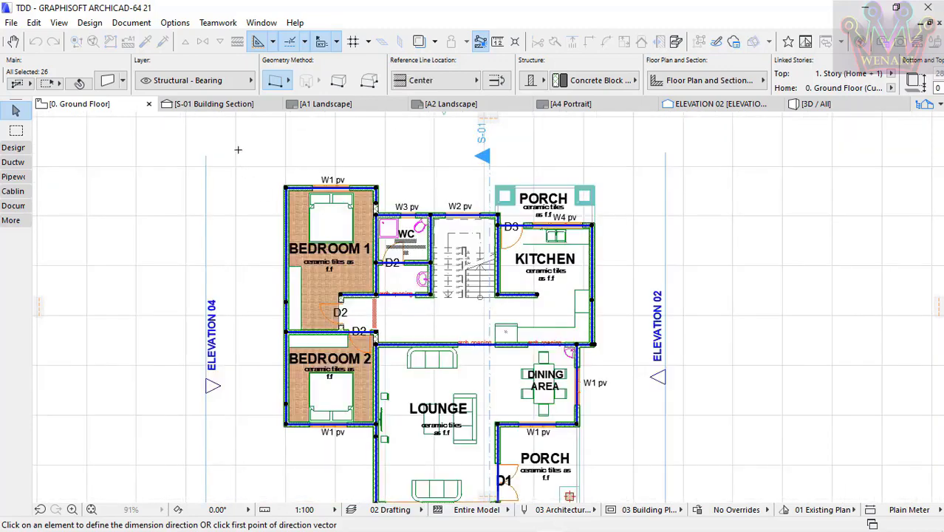
pyautogui.scroll(-3, 236, 159)
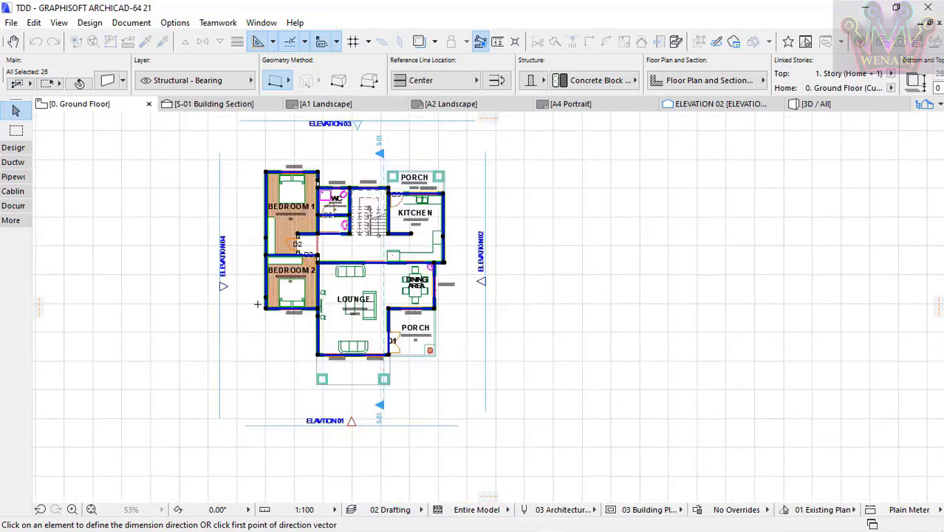
pyautogui.click(225, 144)
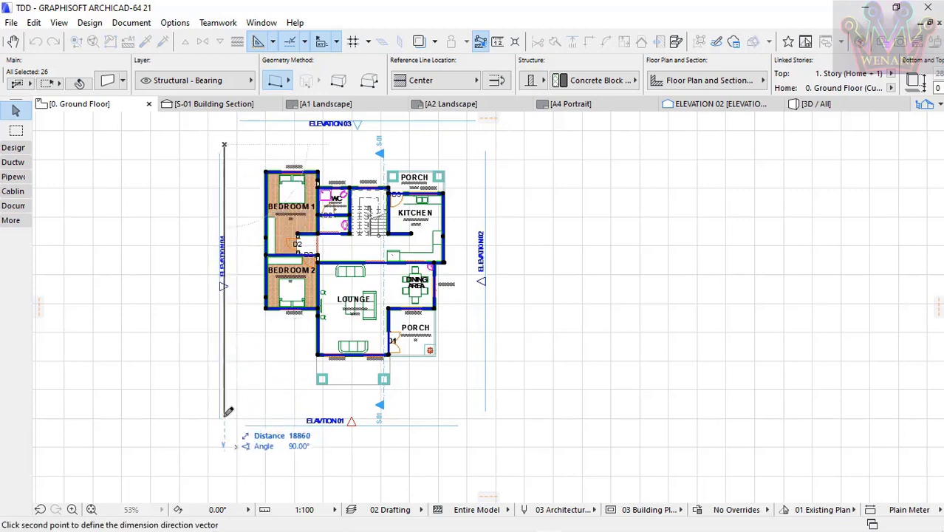
pyautogui.click(228, 412)
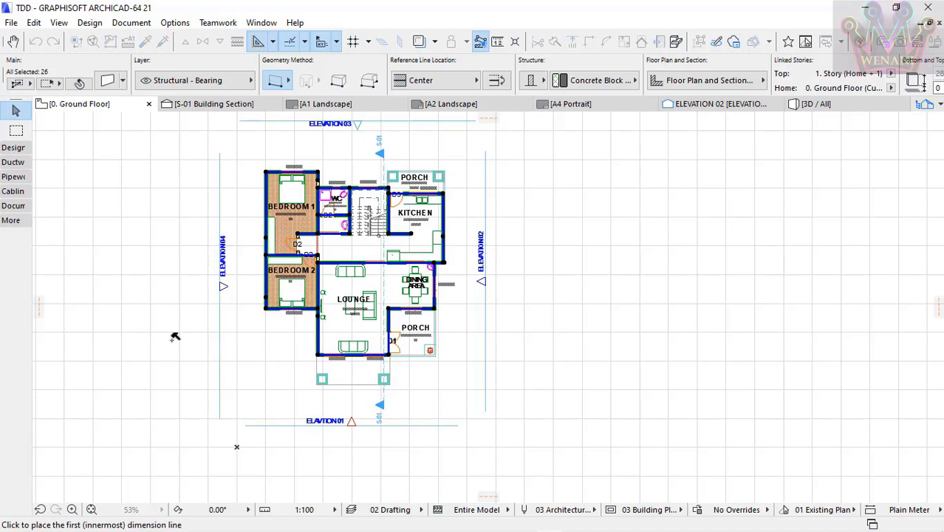
pyautogui.click(247, 348)
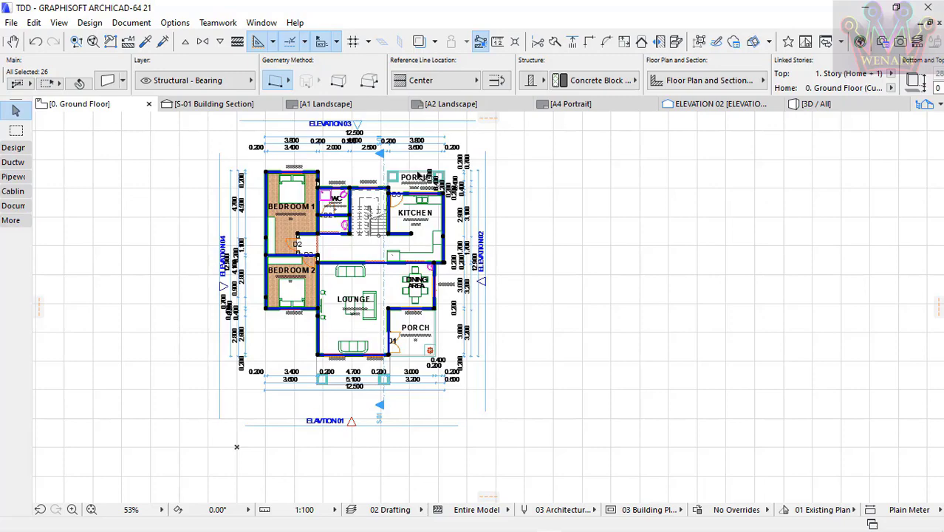
pyautogui.scroll(5, 370, 177)
pyautogui.scroll(-5, 288, 246)
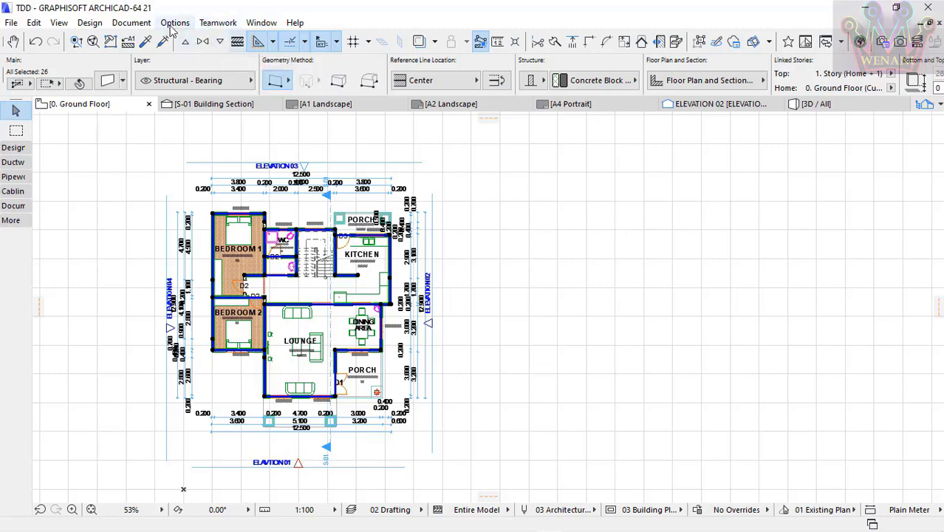
pyautogui.click(171, 24)
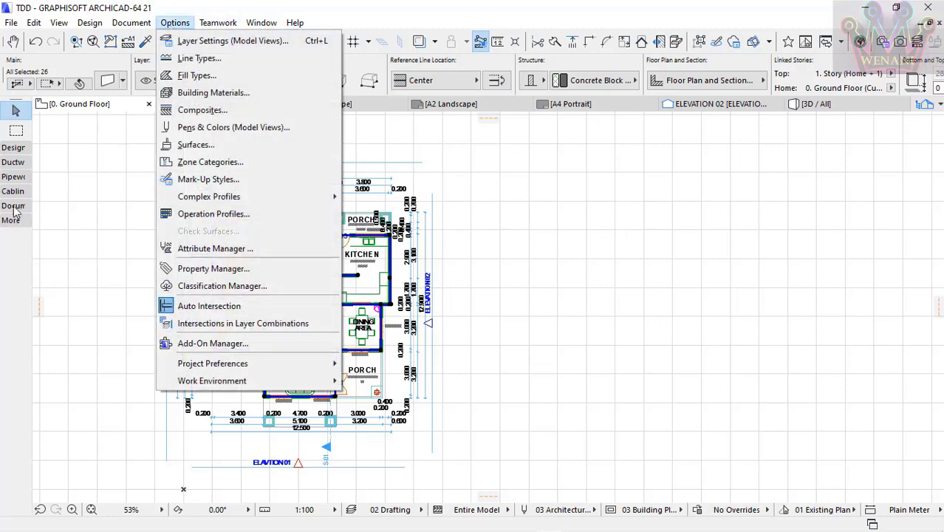
pyautogui.moveTo(268, 27)
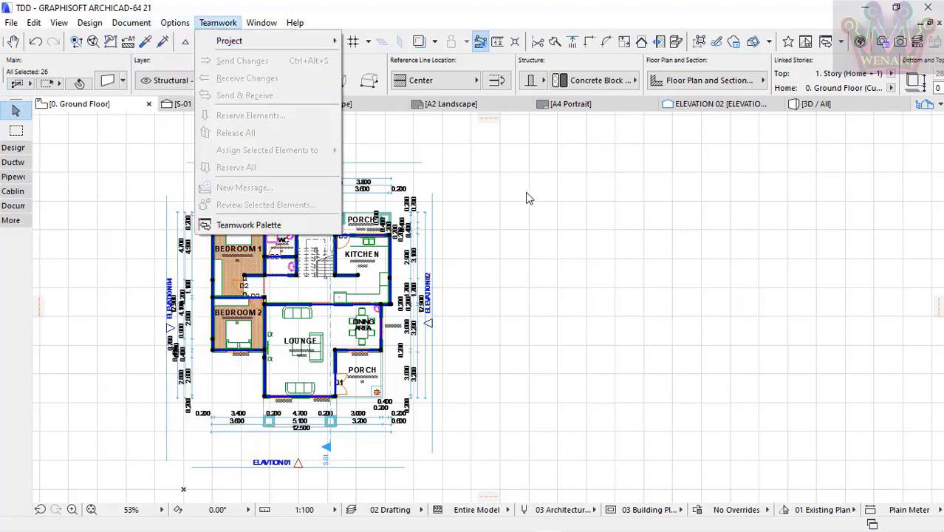
pyautogui.click(584, 236)
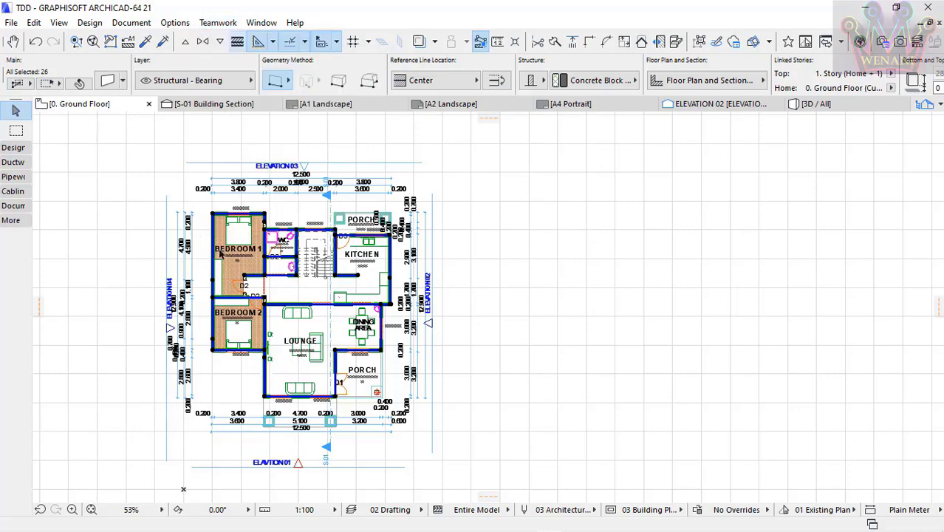
pyautogui.scroll(5, 214, 303)
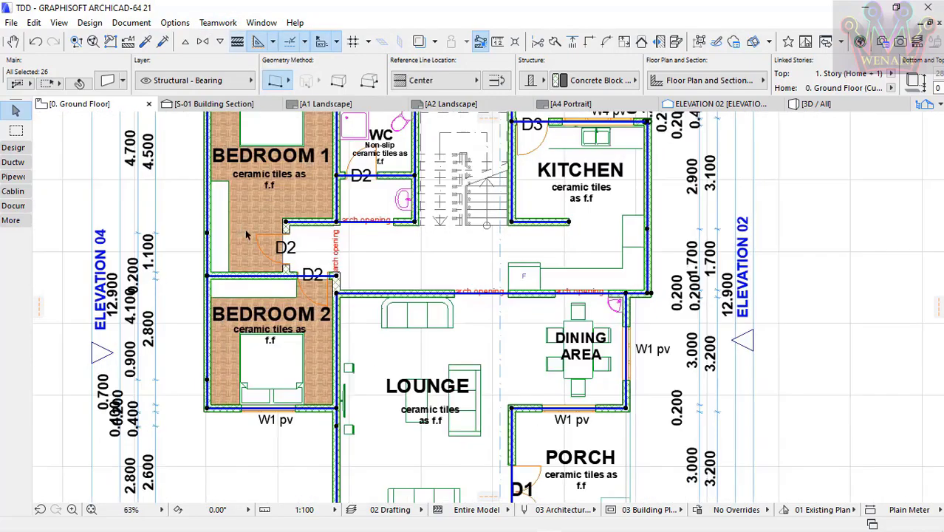
pyautogui.scroll(-5, 247, 234)
pyautogui.scroll(5, 233, 201)
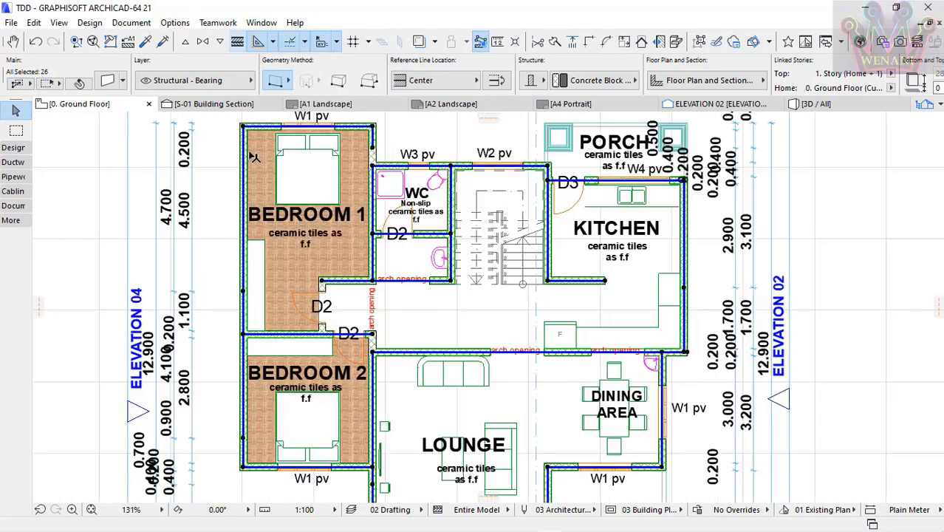